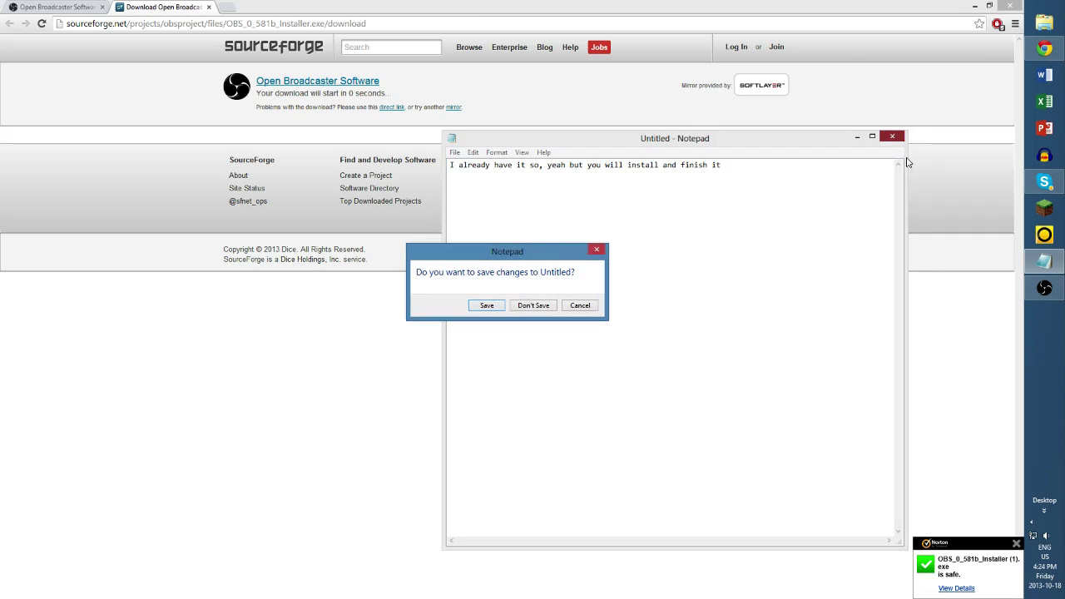
Step: Close the note without saving and minimize Chrome to reveal the OBS window
click(522, 309)
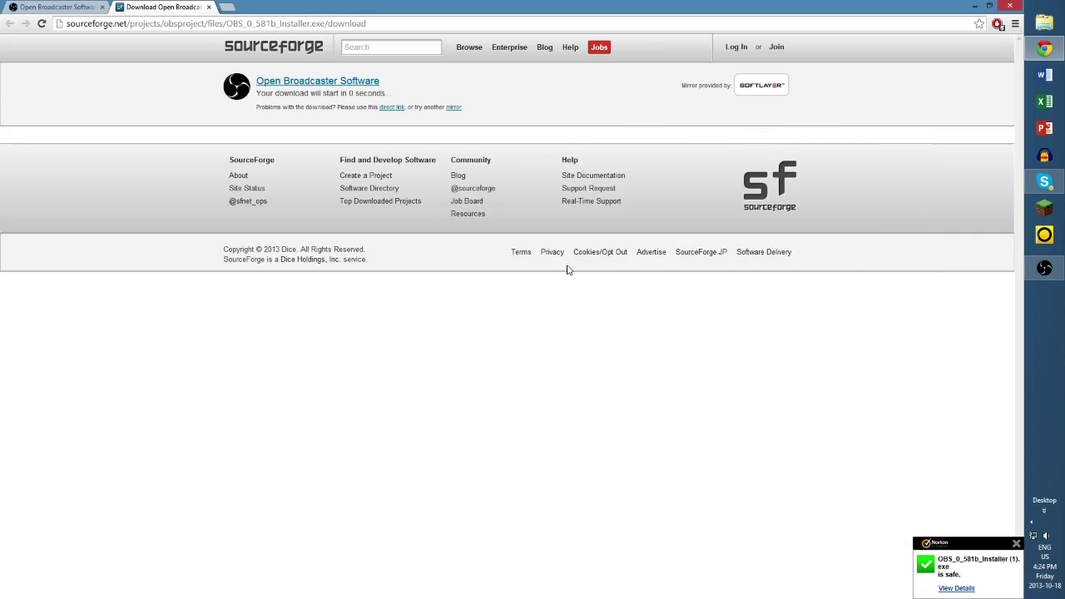
click(974, 6)
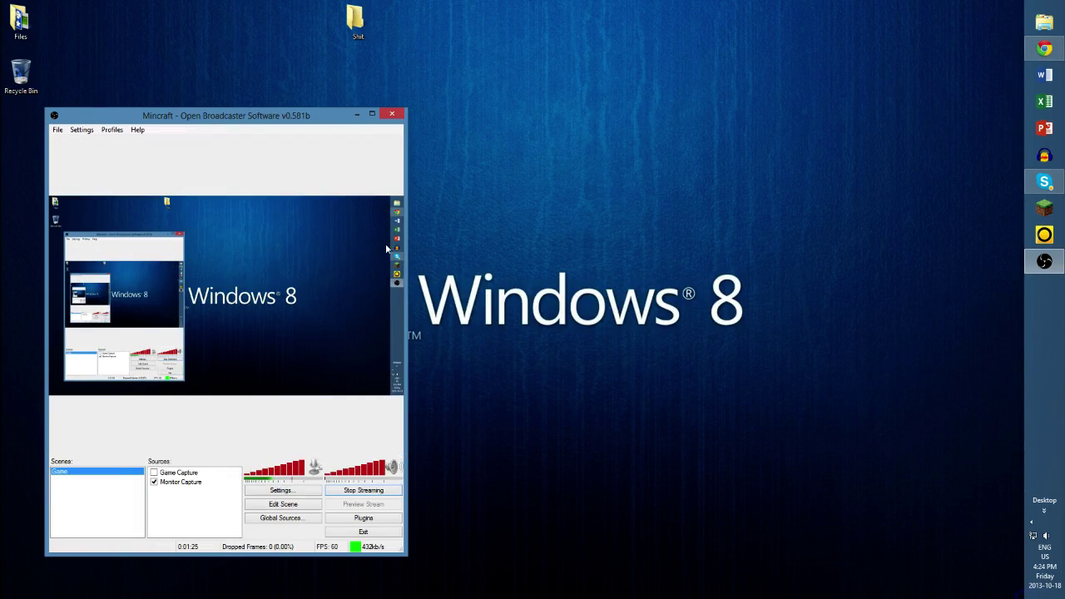
Step: Drag the OBS window toward the screen centre and bring it back to the front from the Start screen
drag(264, 122, 649, 52)
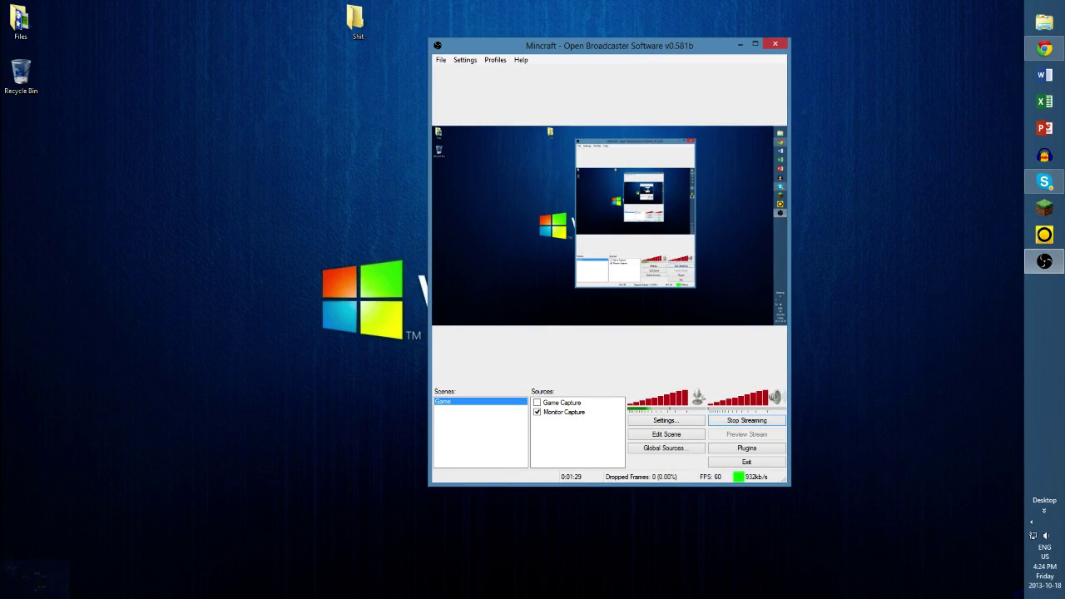
key(super)
scroll(734, 356, down, 3)
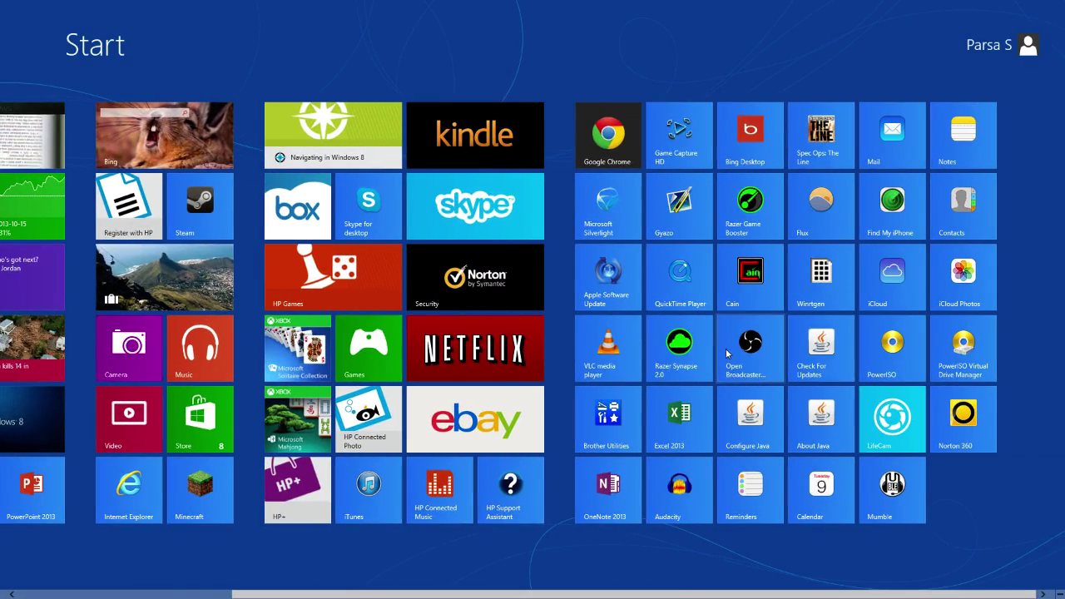
click(734, 356)
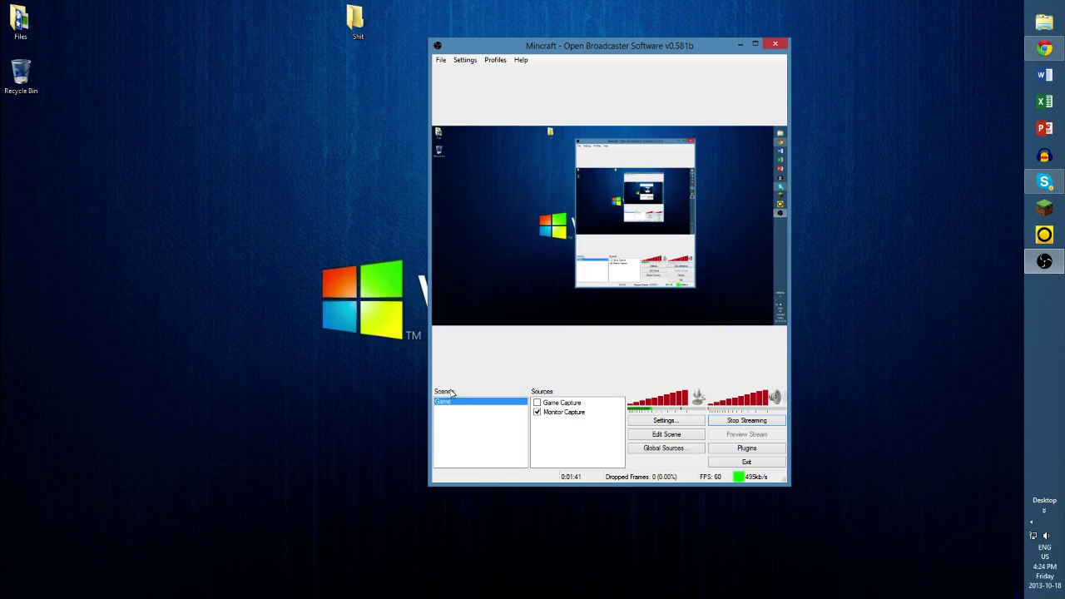
Step: Try adding a new scene named Game, then dismiss the error that 'Game' already exists
right_click(459, 416)
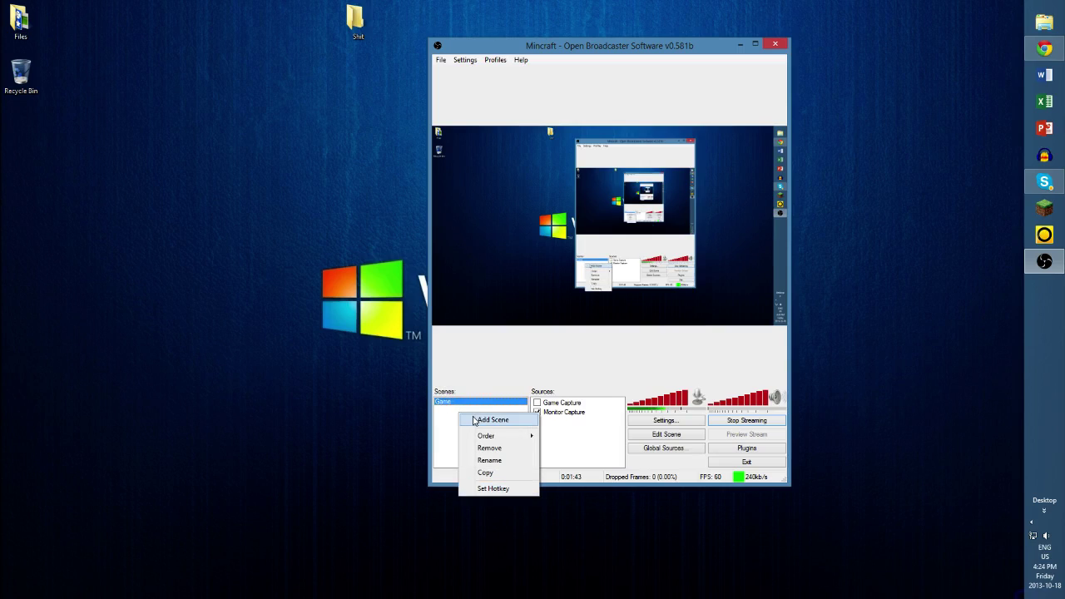
click(491, 420)
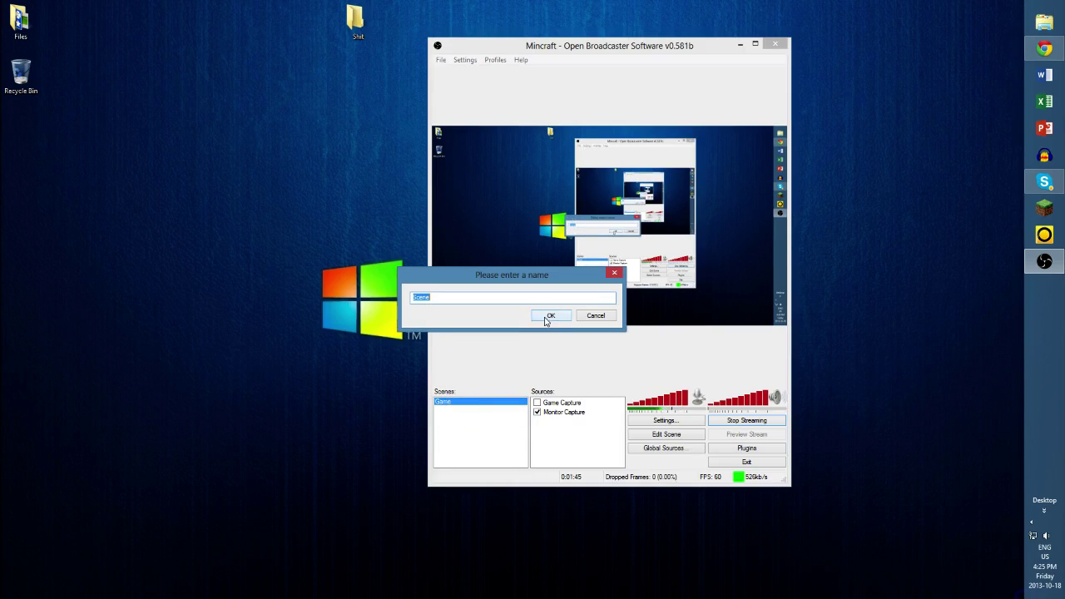
text(G)
click(550, 315)
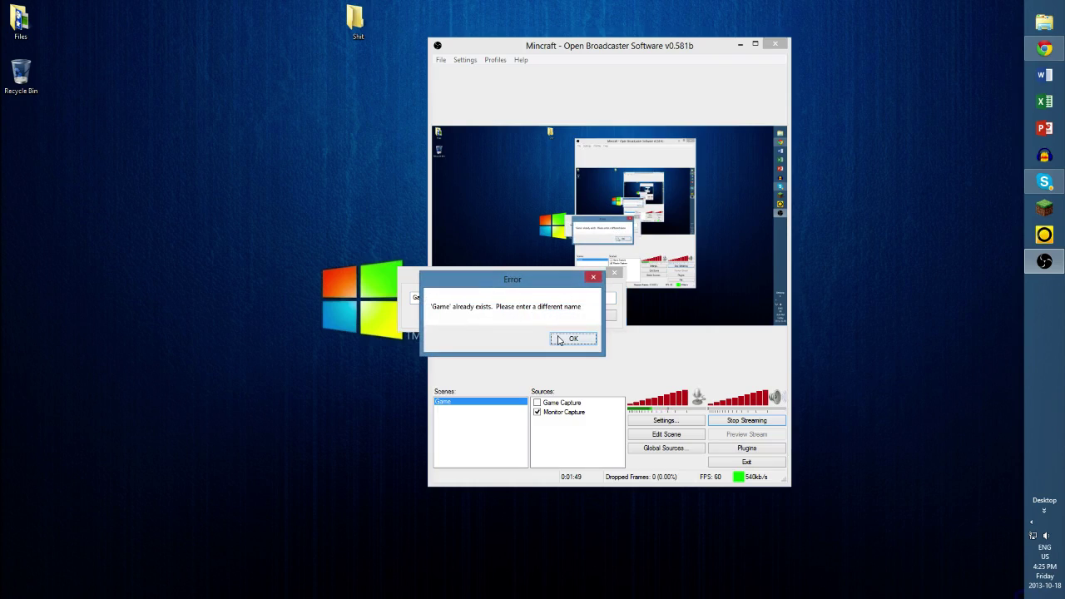
click(573, 338)
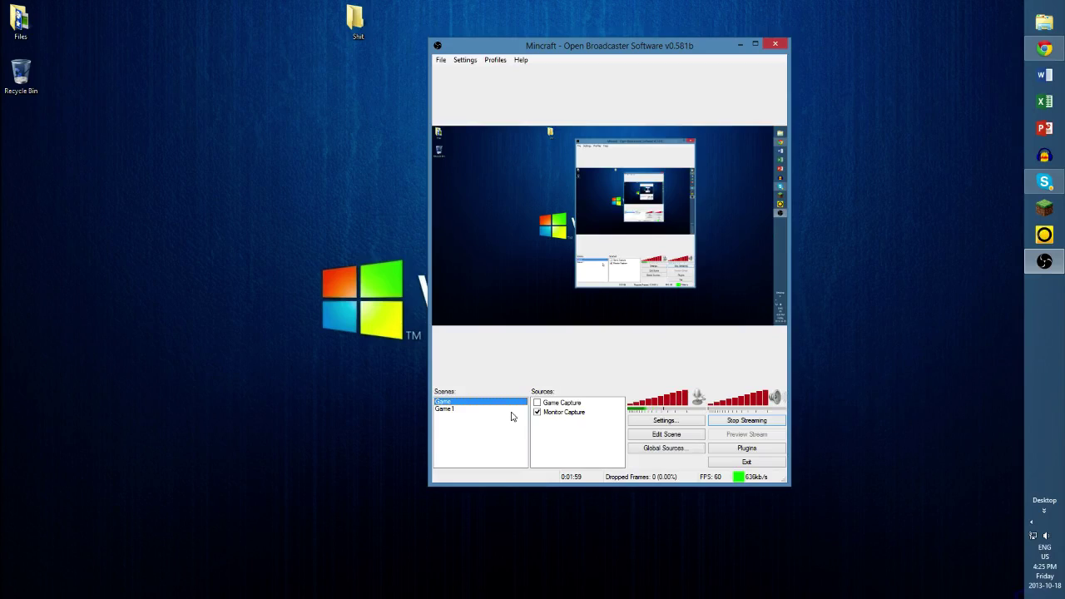
Step: Open the Game Capture source's properties and check the list of capturable applications
click(554, 404)
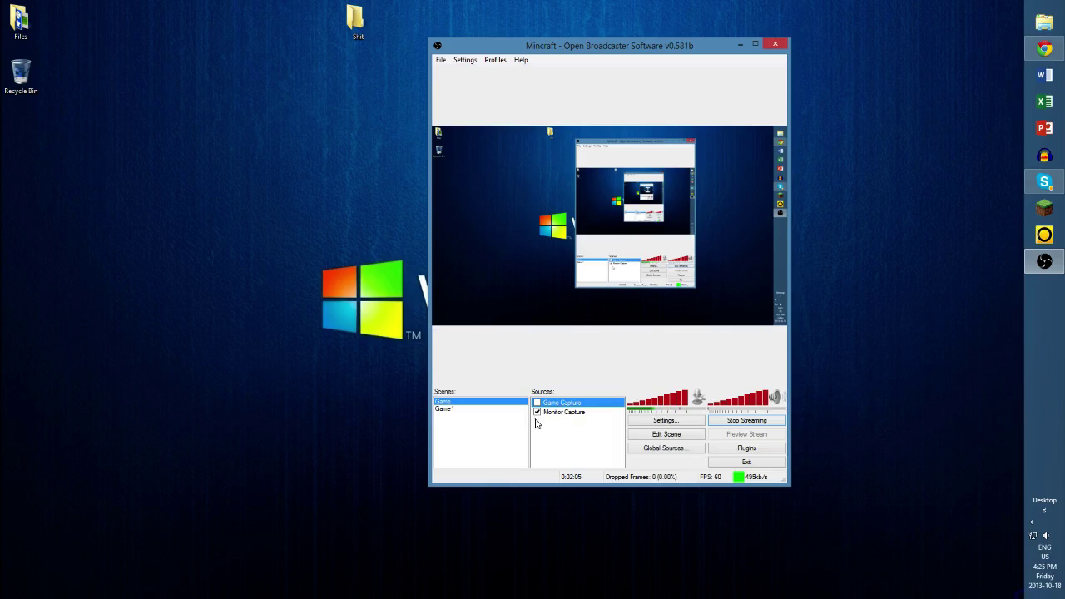
double_click(549, 406)
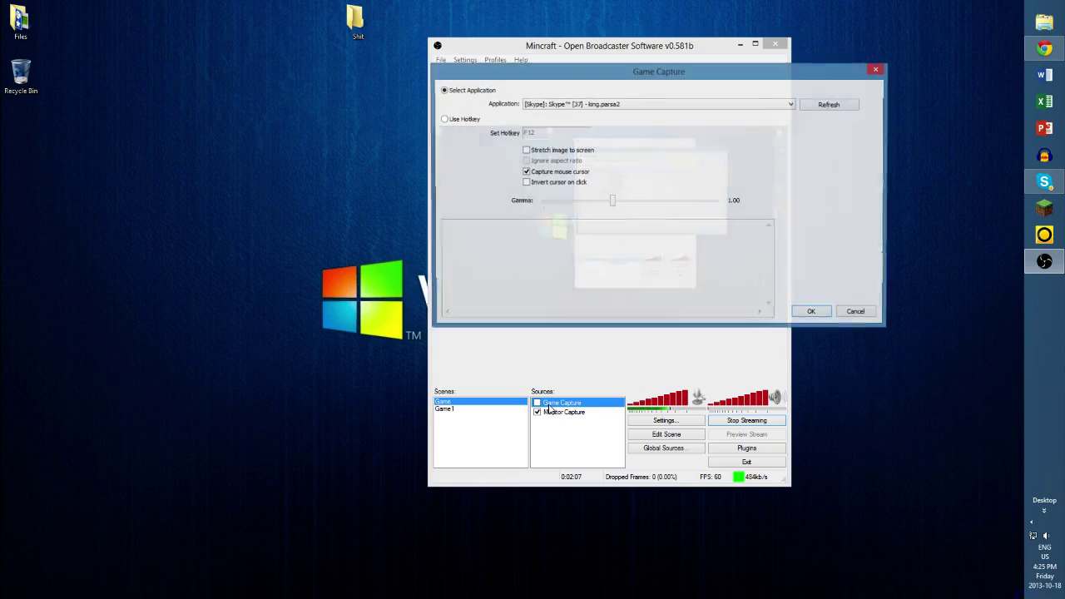
drag(726, 73, 292, 143)
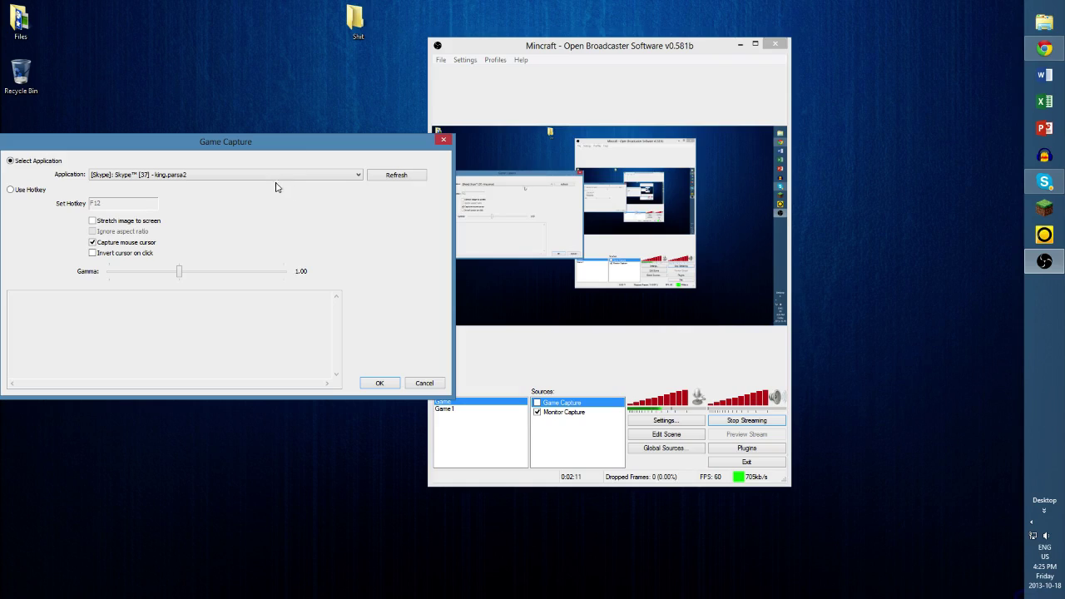
click(274, 175)
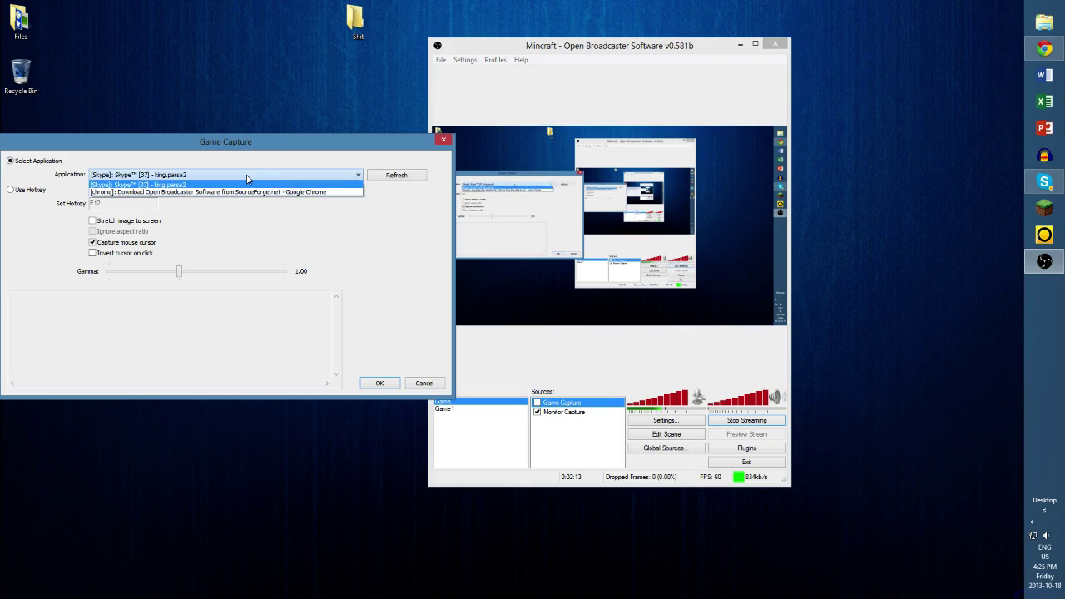
click(247, 178)
Step: Launch Minecraft 1.6.4 from the launcher and place the game window on the right
click(1044, 208)
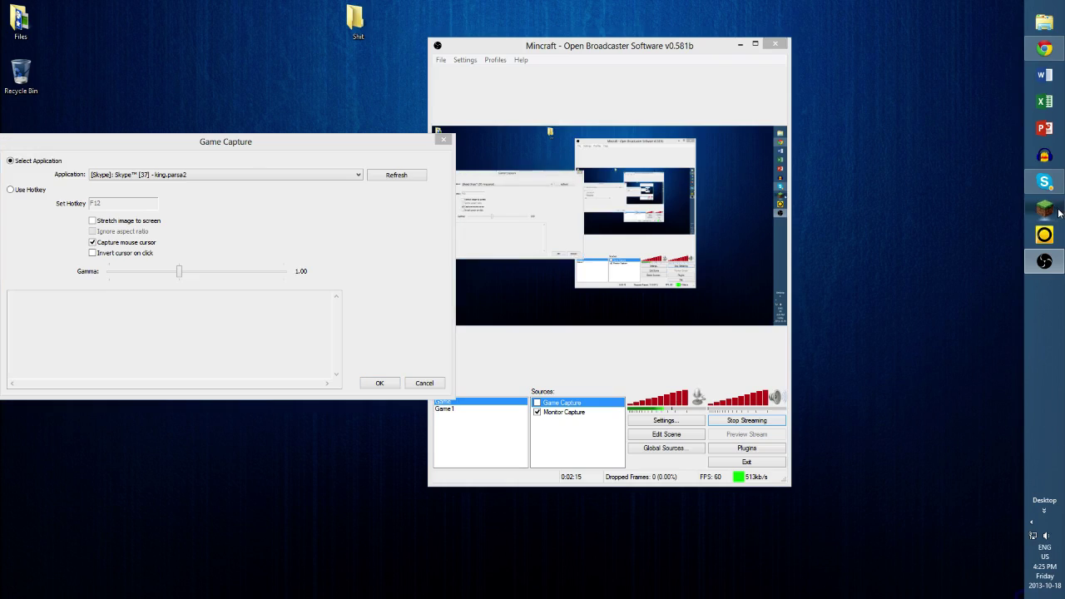
drag(589, 185, 832, 47)
click(765, 332)
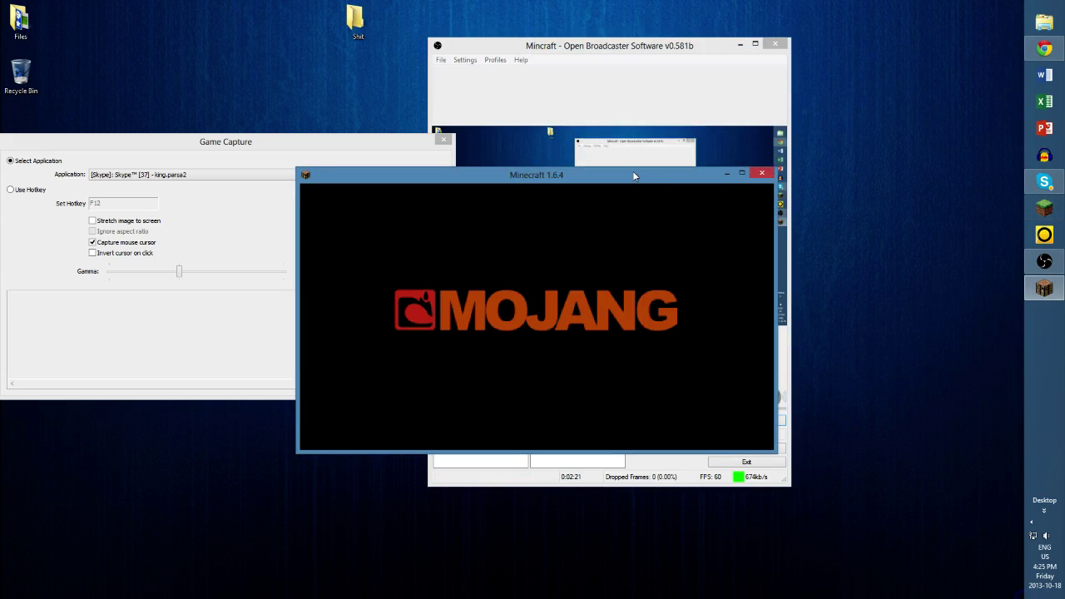
drag(632, 175, 604, 293)
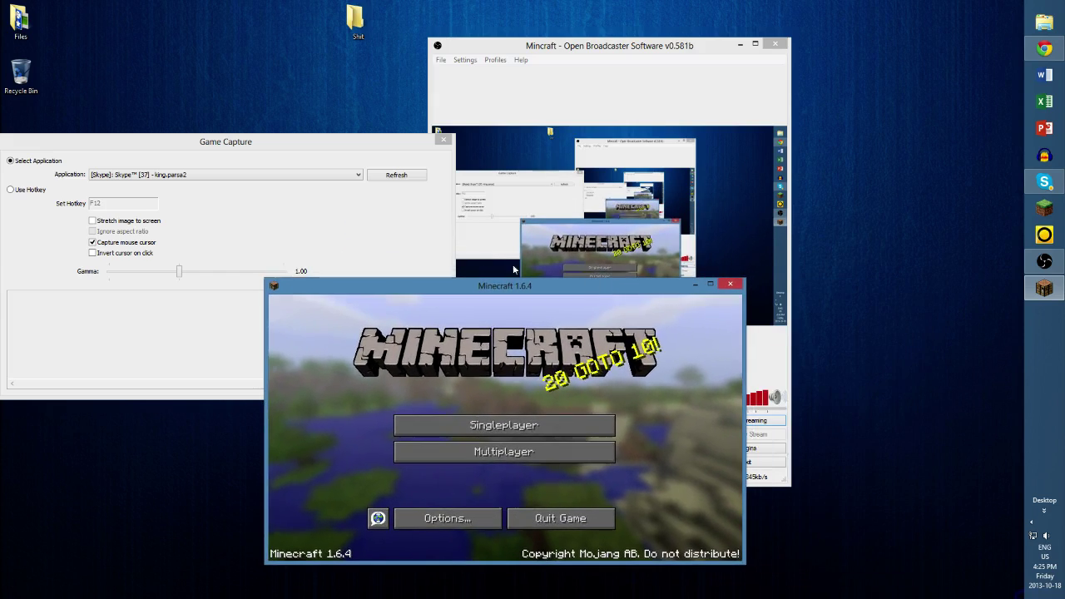
Step: Refresh the application list, pick [javaw]: Minecraft 1.6.4 for Game Capture, and save
click(416, 230)
click(396, 174)
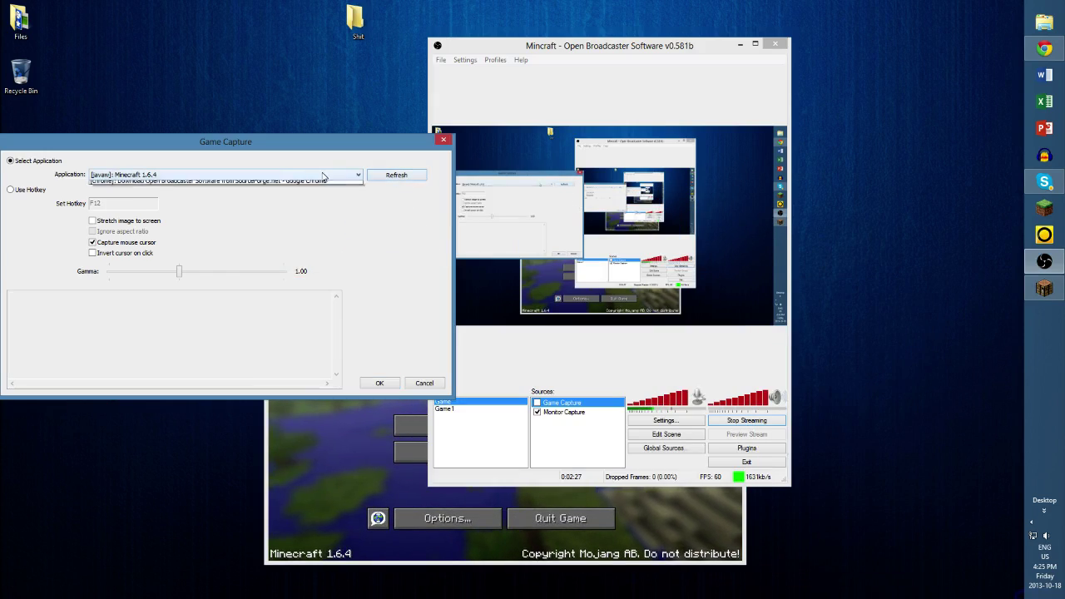
click(319, 173)
click(144, 185)
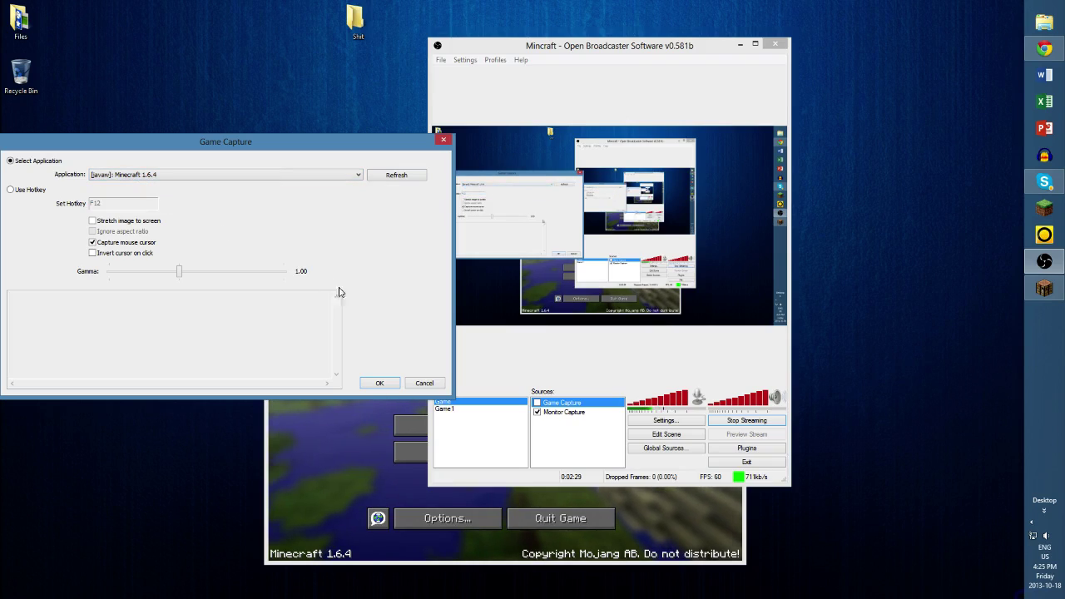
click(379, 384)
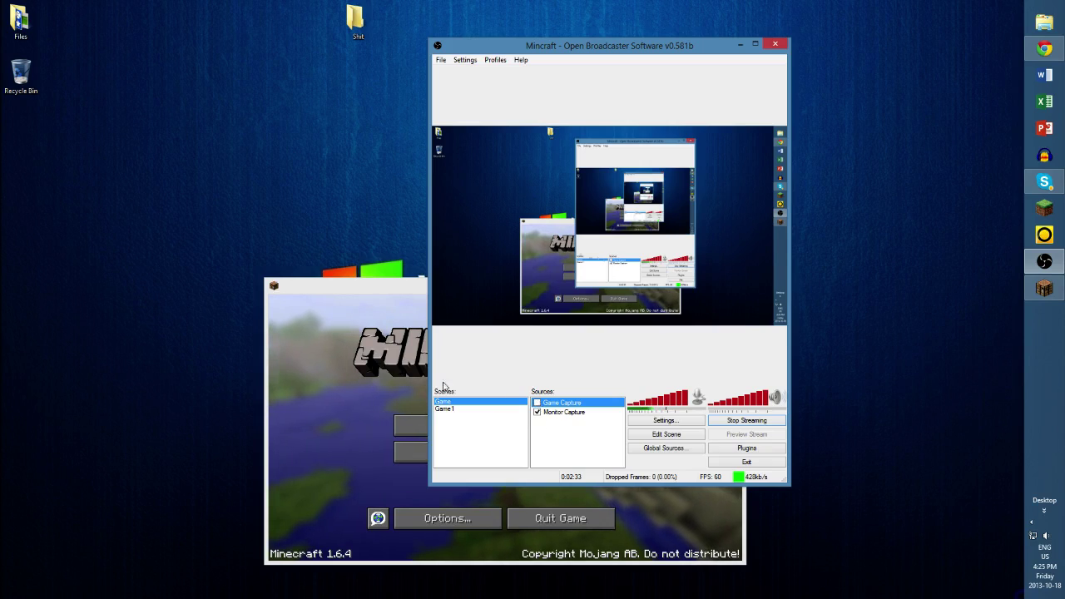
Step: Move the Minecraft window to the left and bring OBS back to the front
click(393, 293)
drag(393, 293, 301, 182)
click(1044, 49)
click(1044, 49)
drag(504, 184, 274, 234)
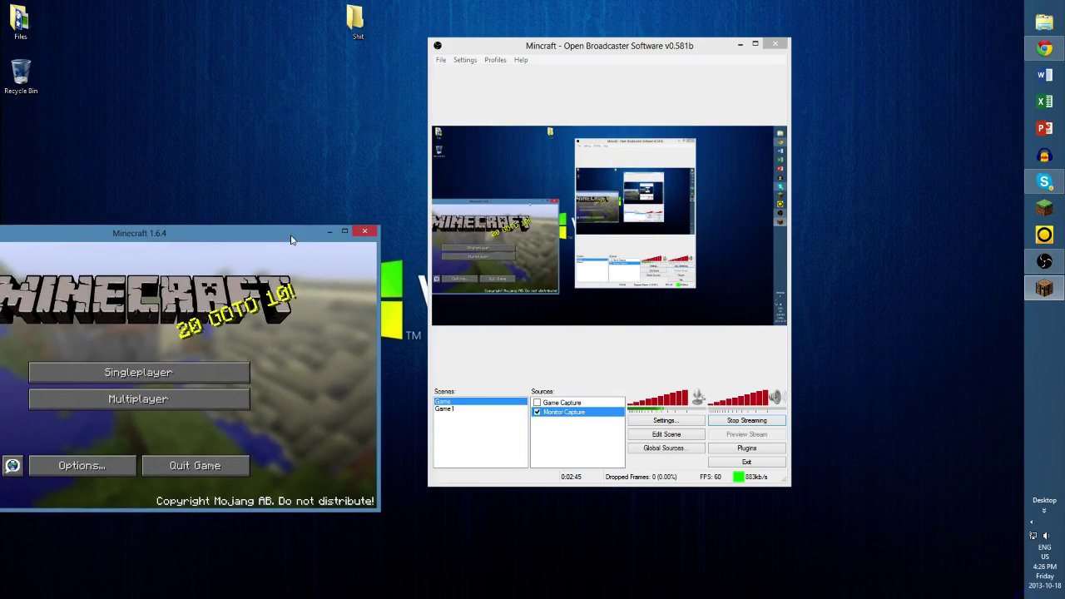
click(753, 482)
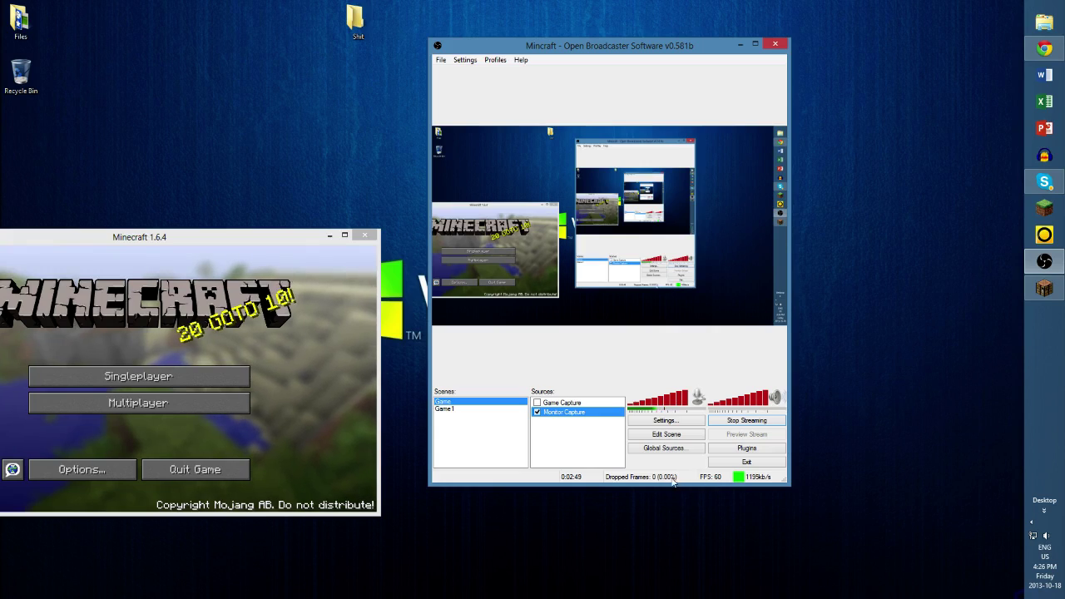
Step: In OBS Settings, correct the profile name from Mincraft to Minecraft
click(655, 421)
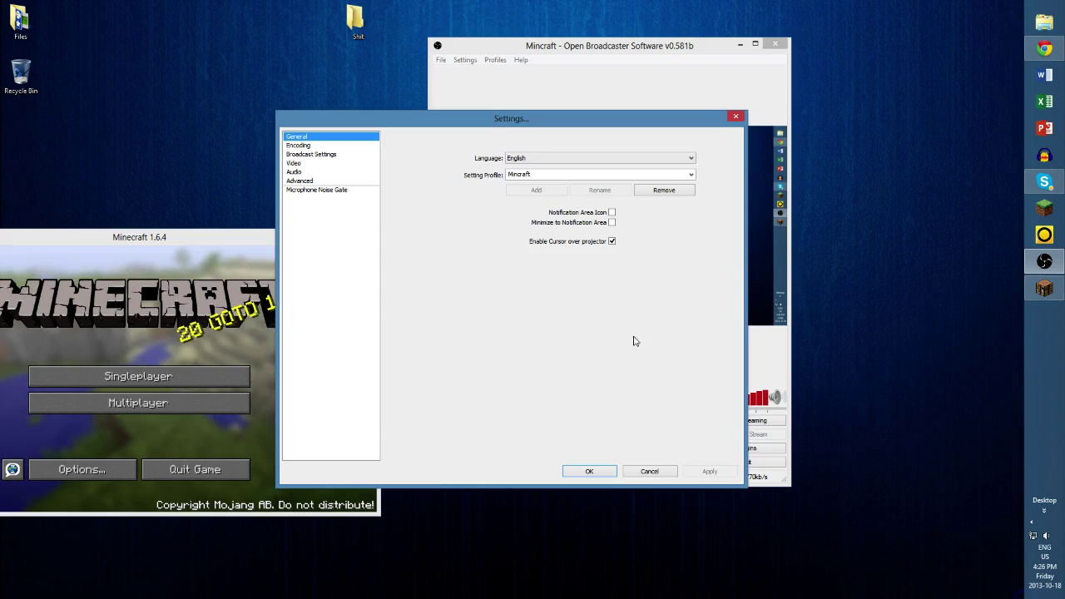
click(574, 175)
click(522, 175)
text(e)
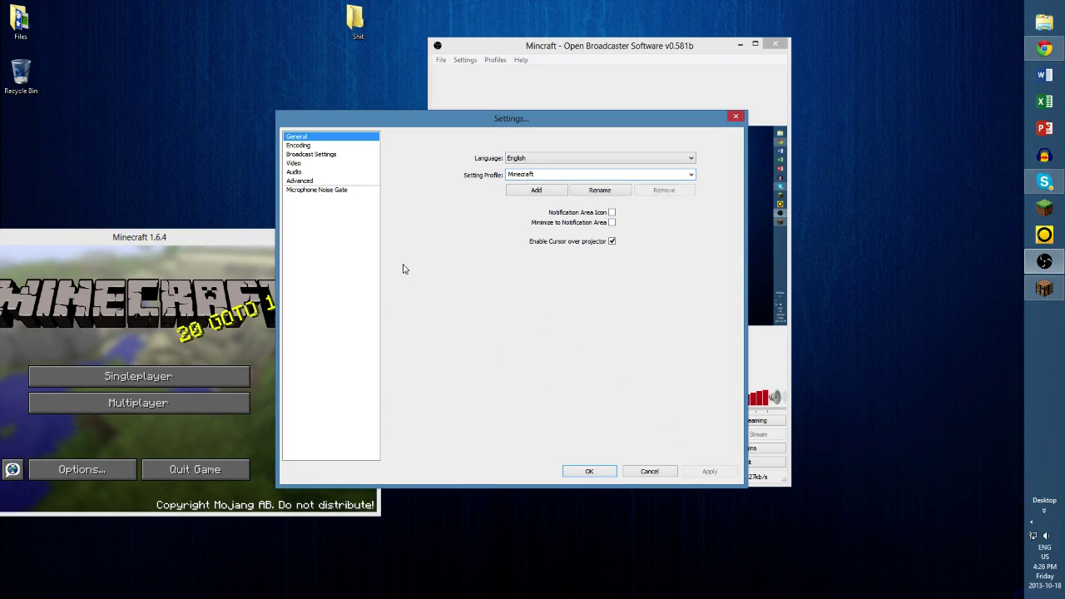
Step: Set encoding to quality balance 10, max bitrate 2500 and buffer size 2000
click(330, 146)
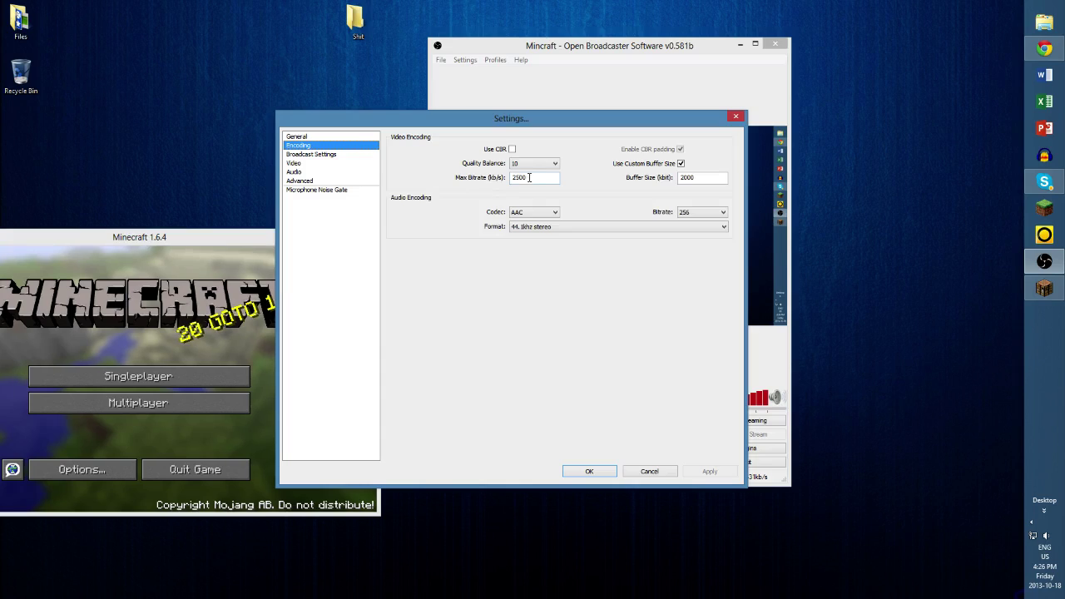
click(531, 164)
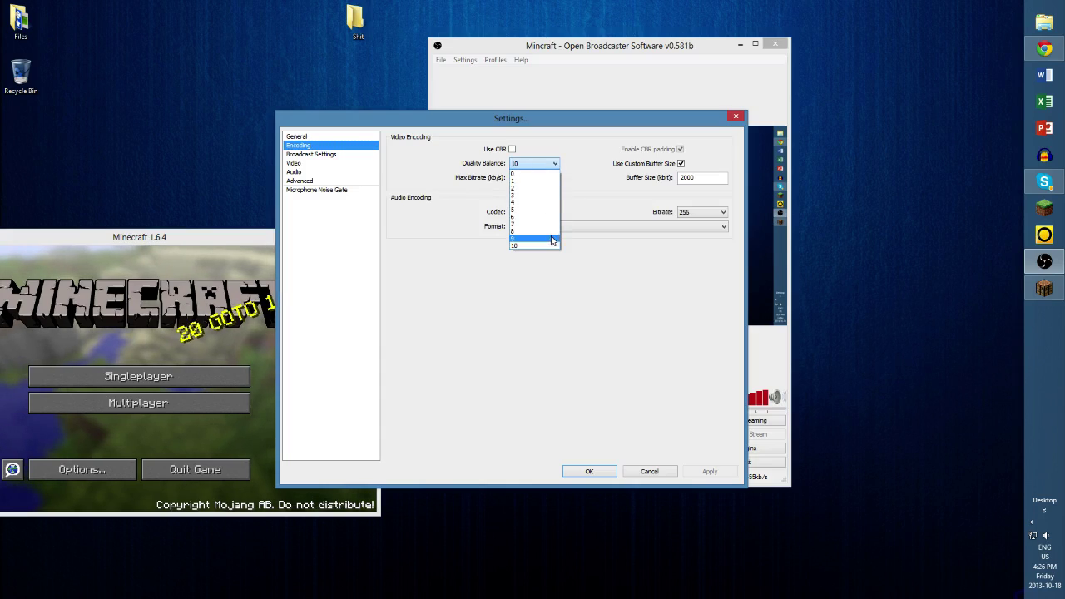
click(541, 247)
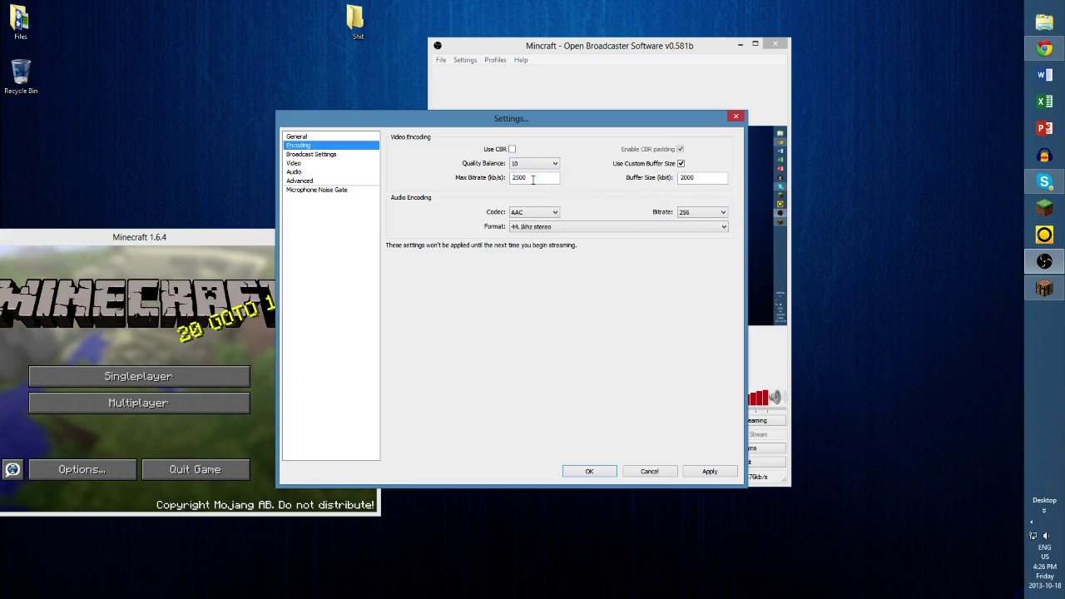
drag(526, 179, 510, 179)
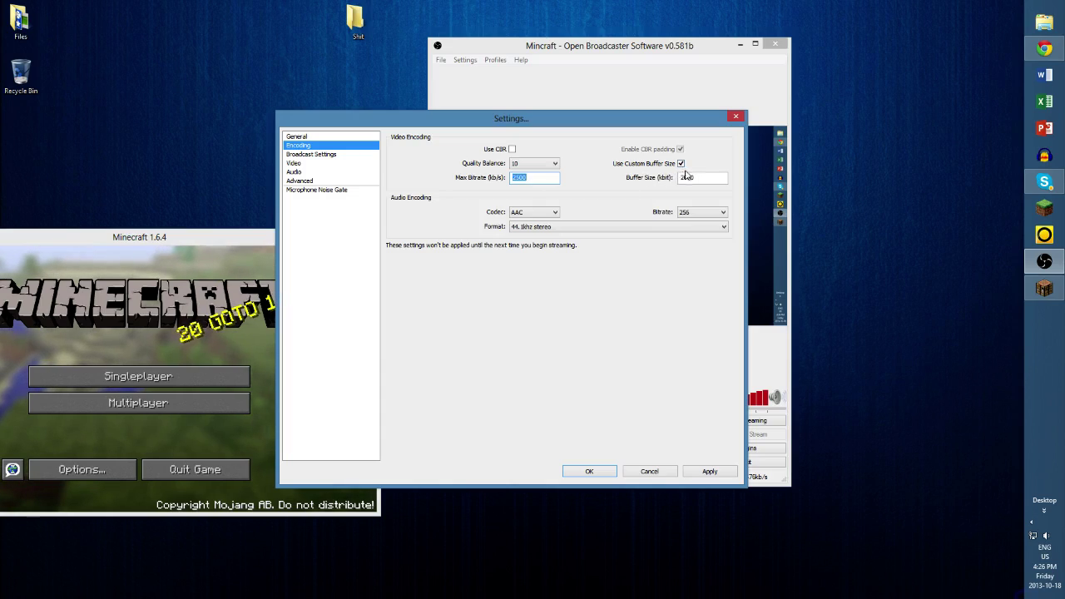
double_click(684, 177)
text(2000)
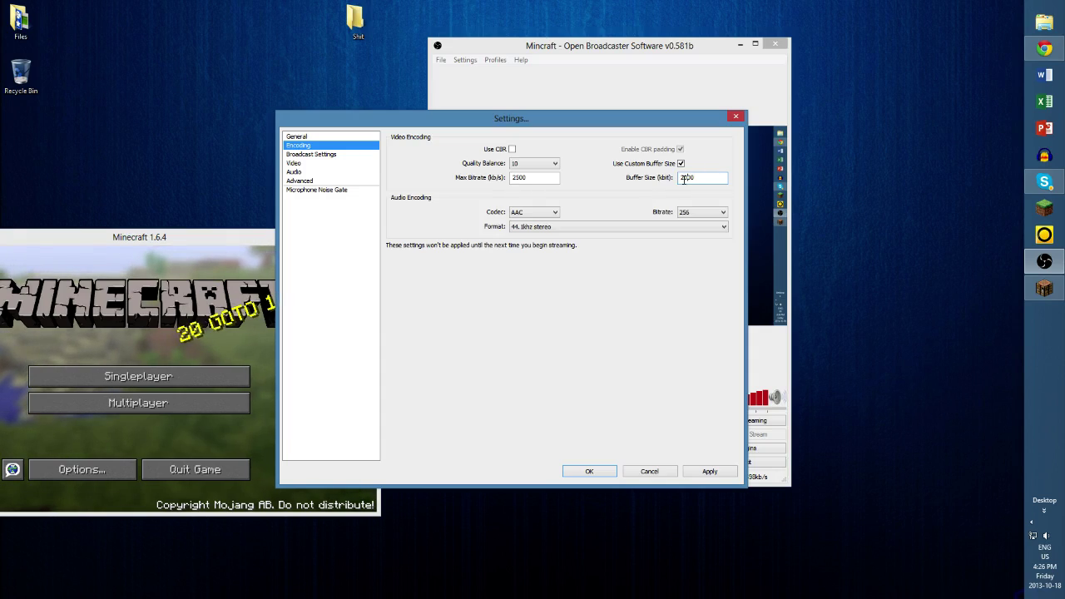
double_click(690, 179)
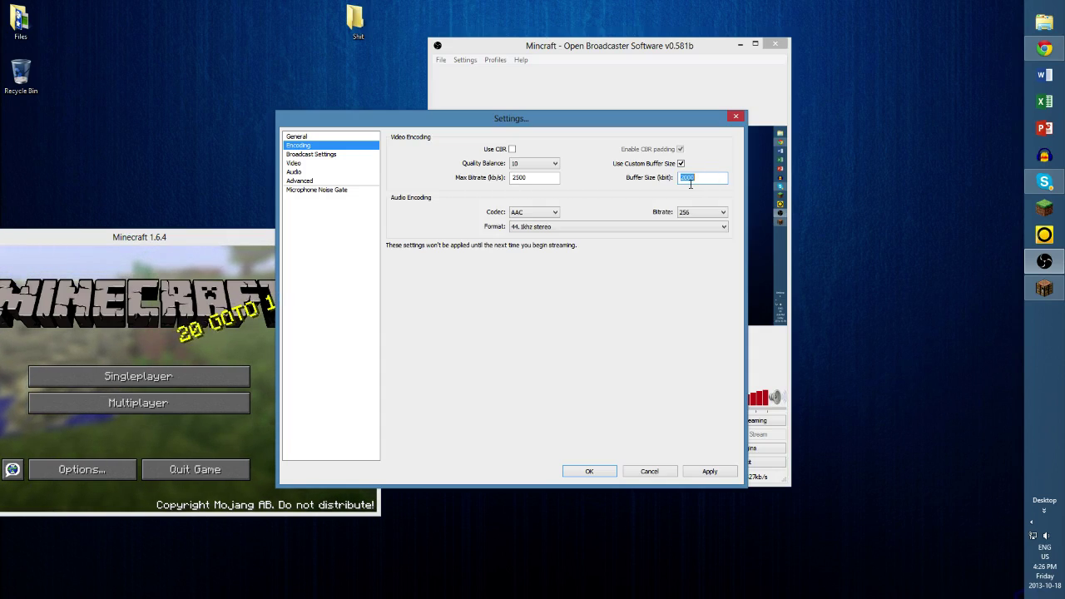
Step: Keep audio encoding at AAC, 44.1khz stereo, with a 256 bitrate
click(549, 227)
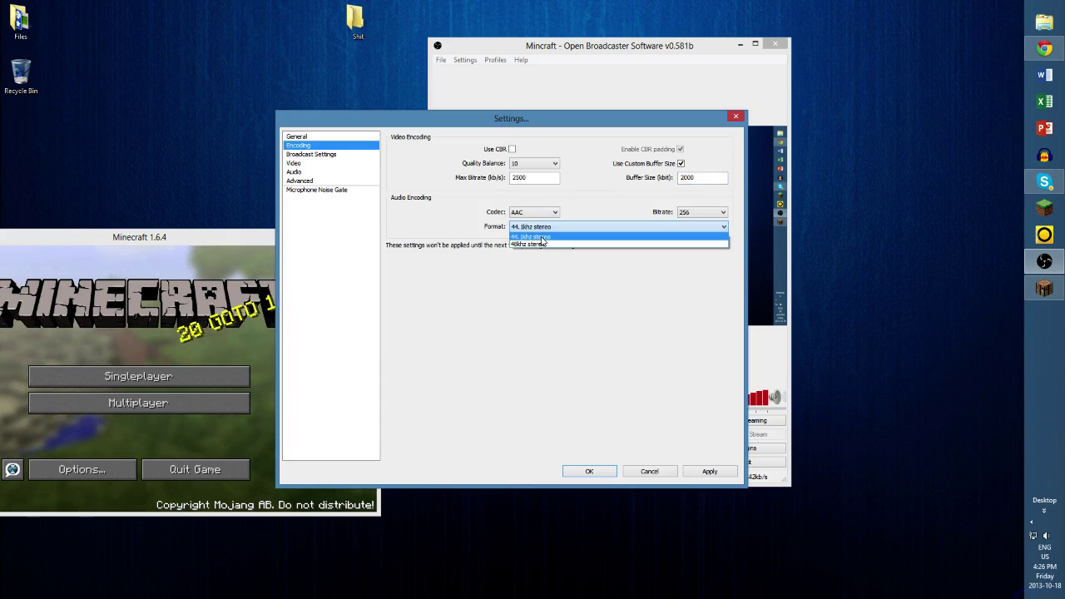
click(556, 227)
click(556, 226)
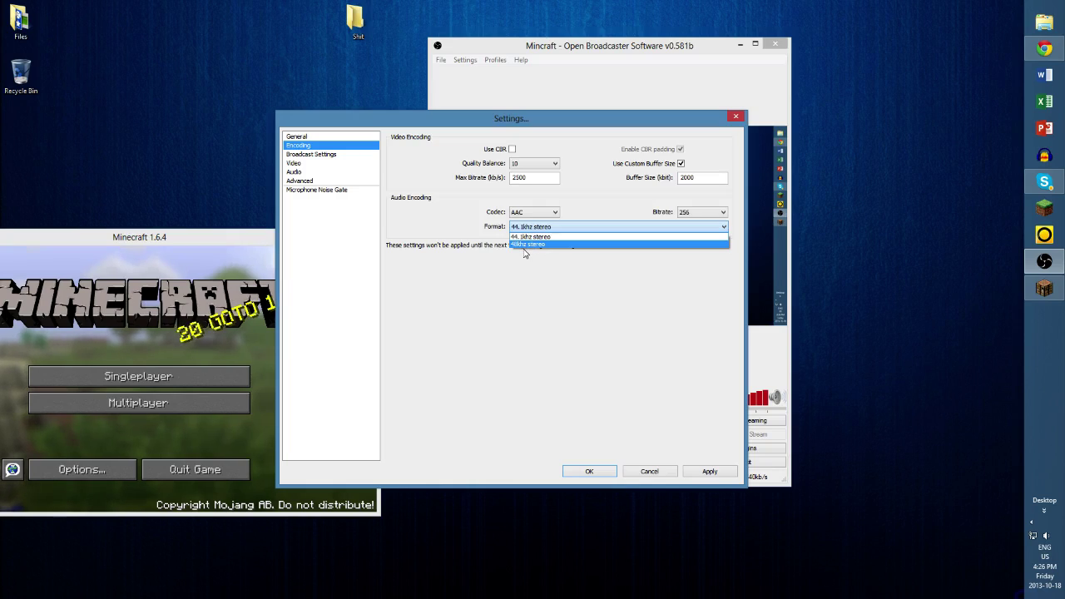
click(525, 253)
click(527, 212)
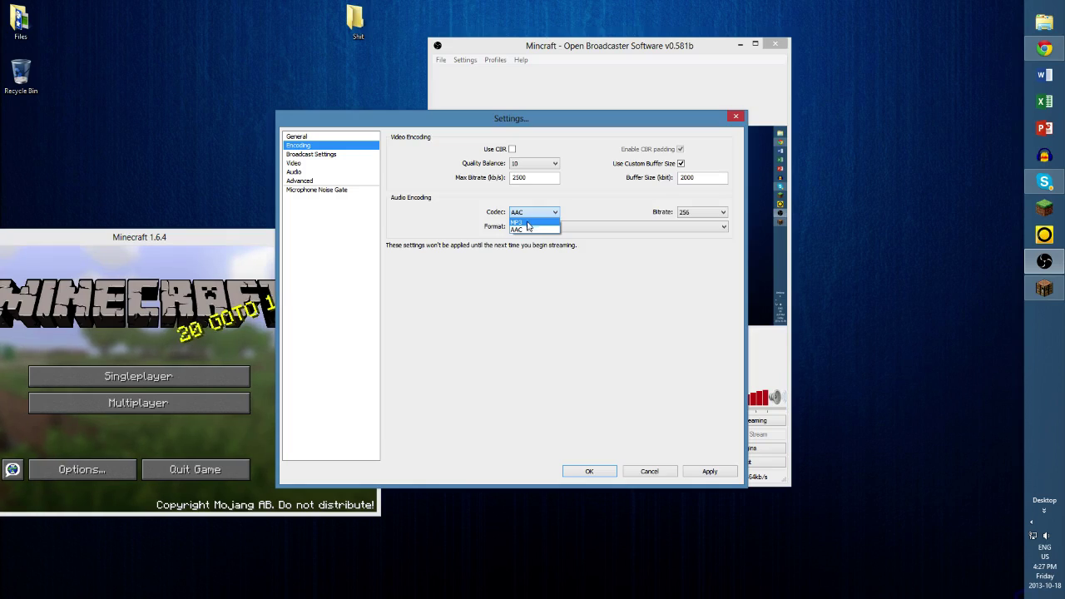
click(532, 229)
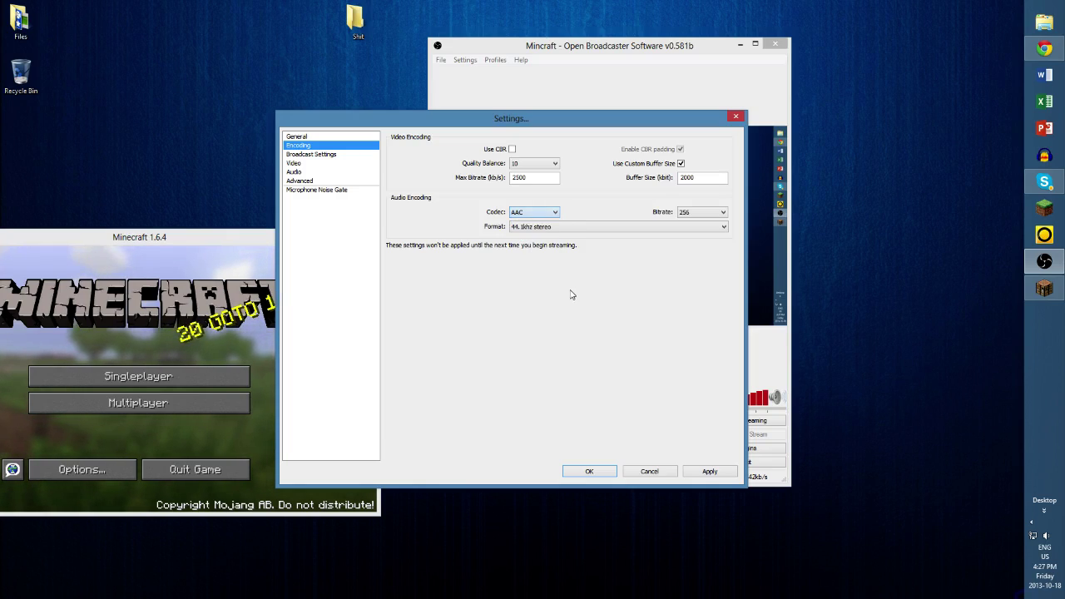
click(548, 218)
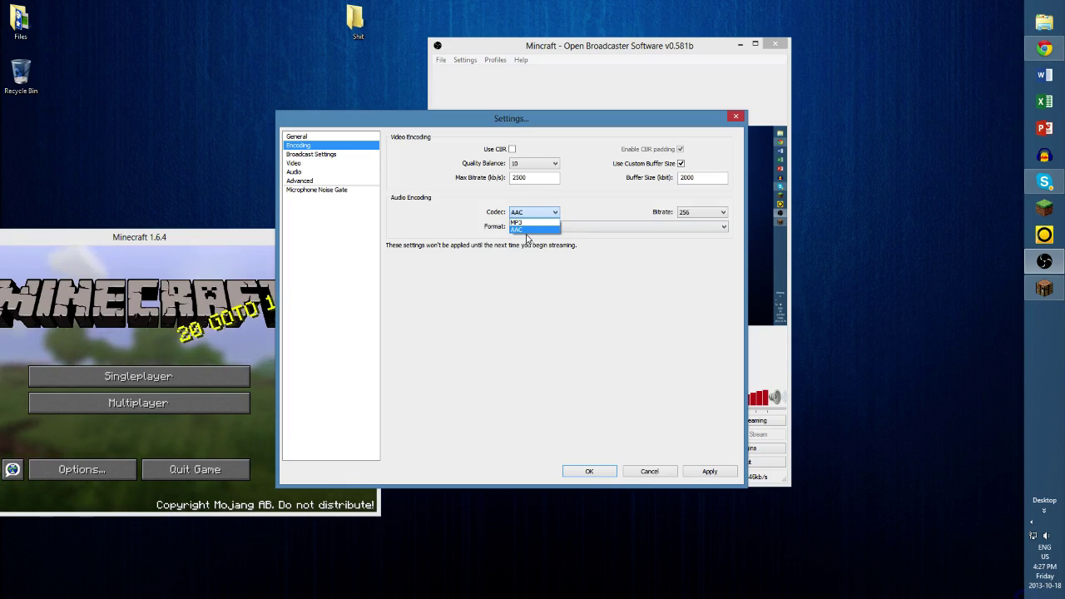
click(686, 285)
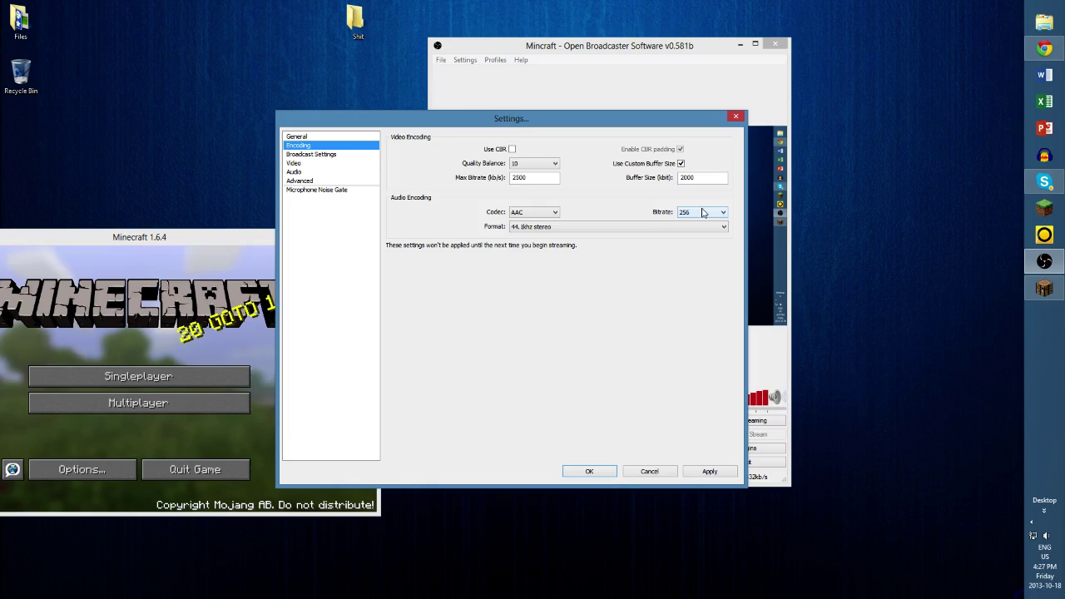
click(702, 212)
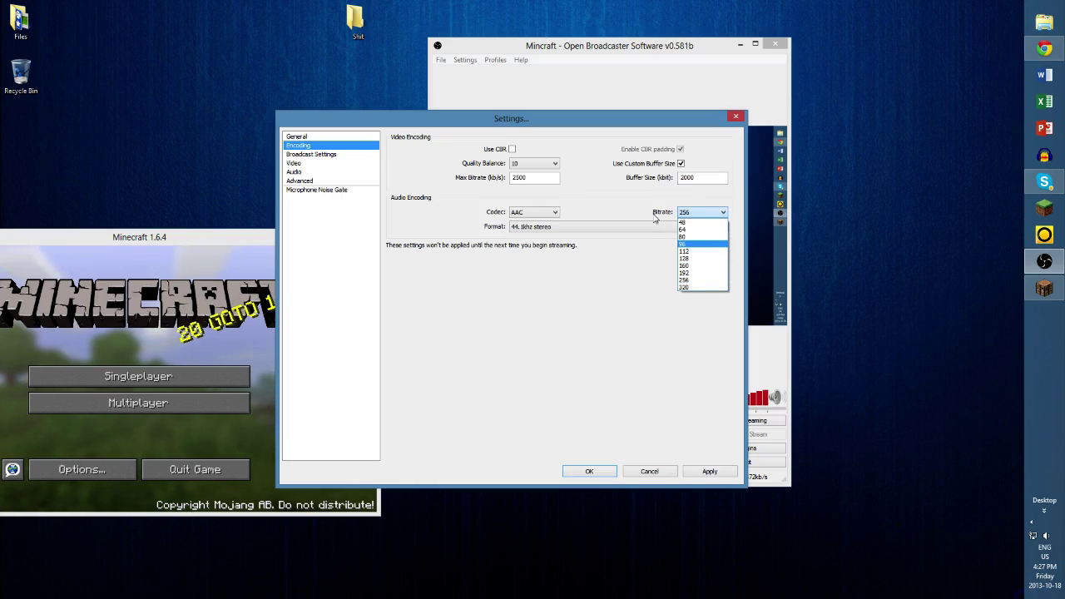
click(689, 281)
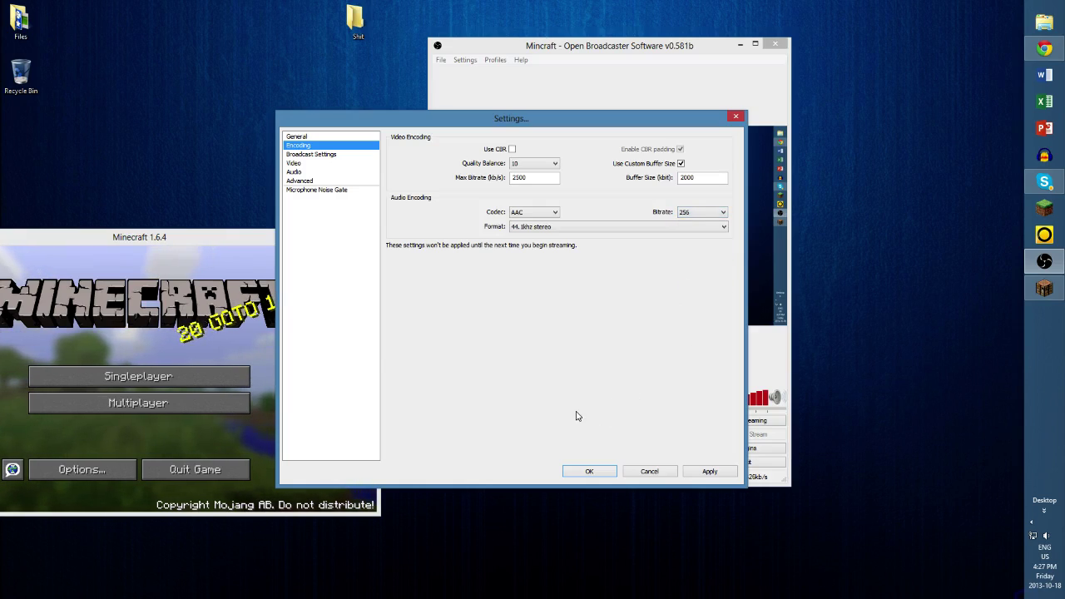
click(348, 155)
Step: Switch the broadcast mode to Live Stream and try Youtube with its primary ingest server
click(510, 337)
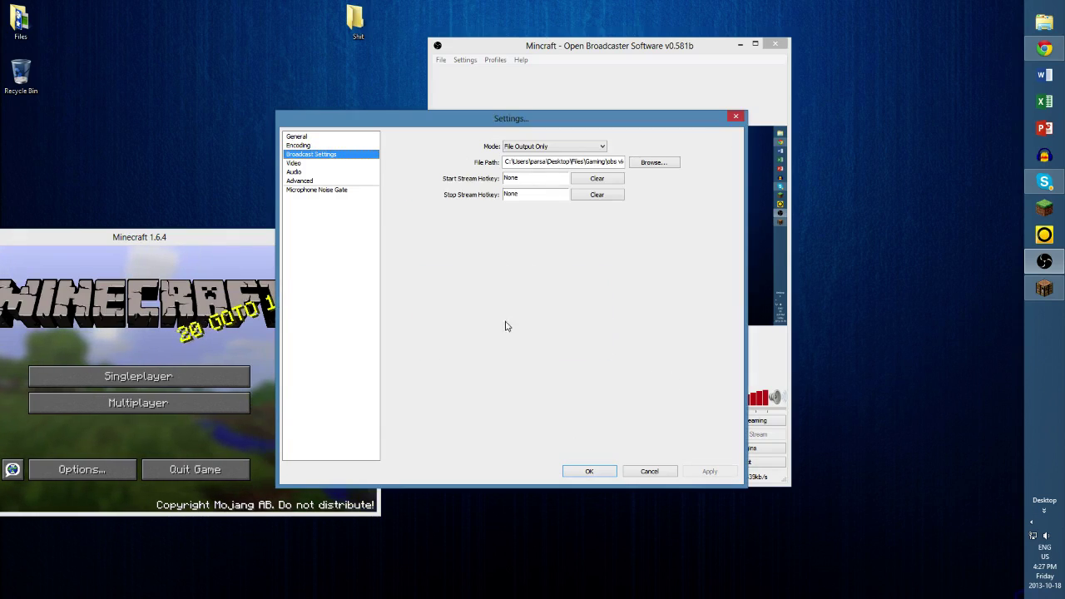
click(540, 148)
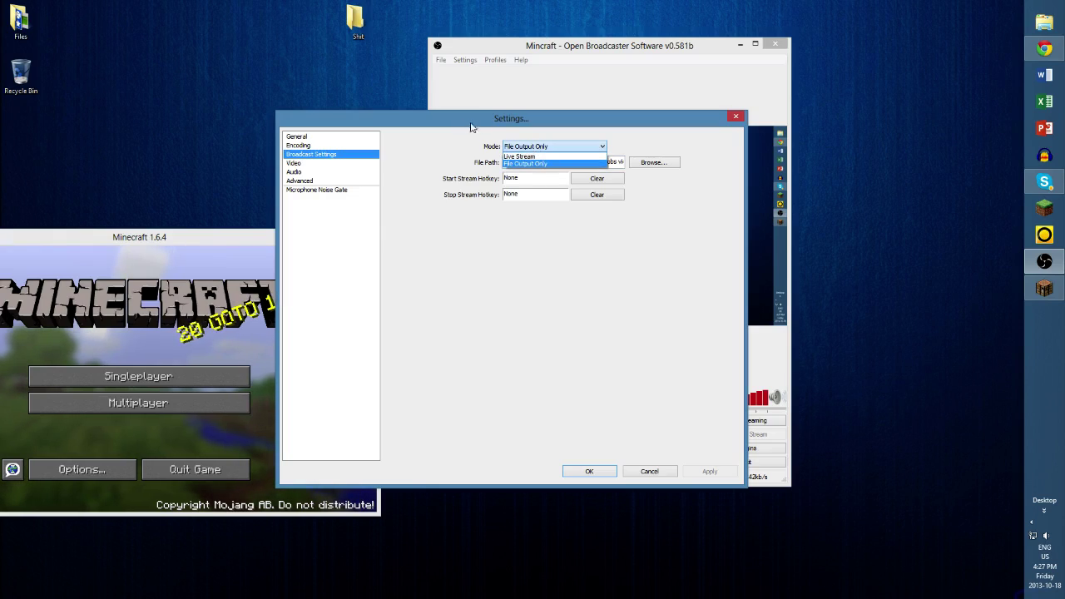
click(531, 156)
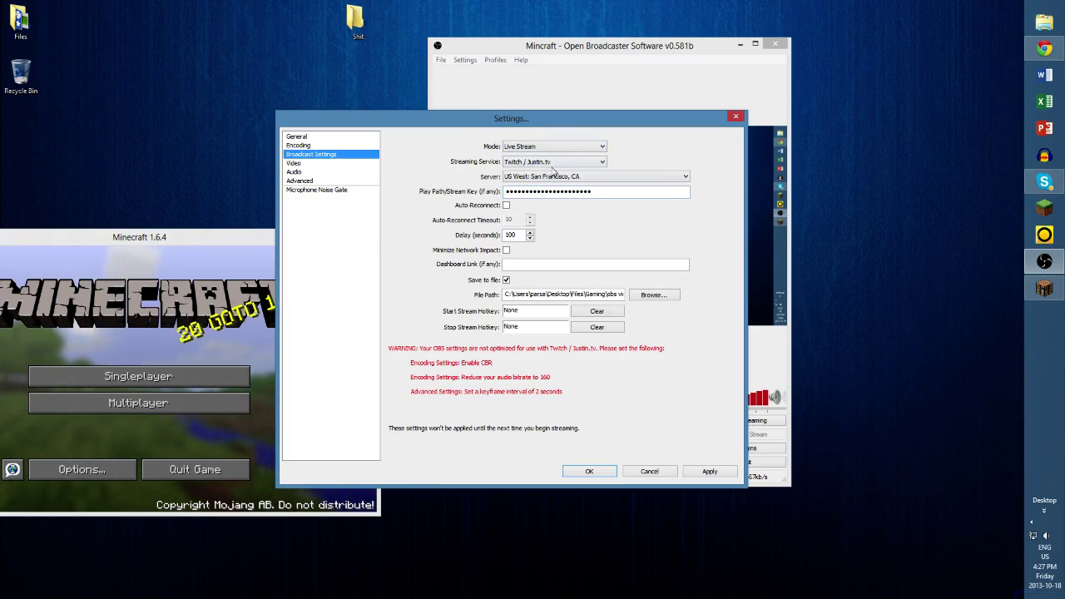
click(551, 164)
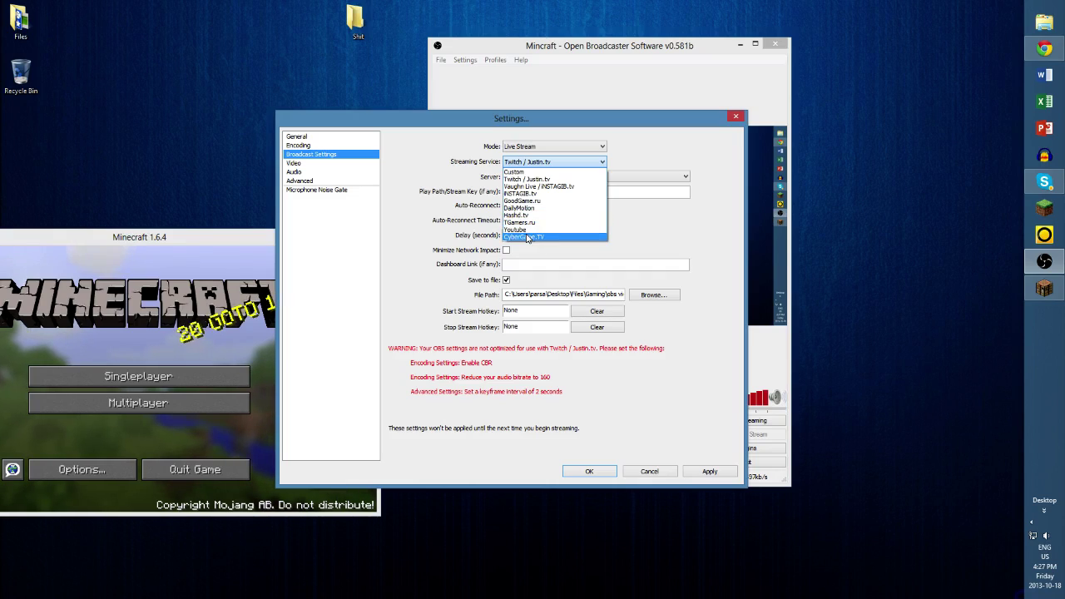
click(526, 230)
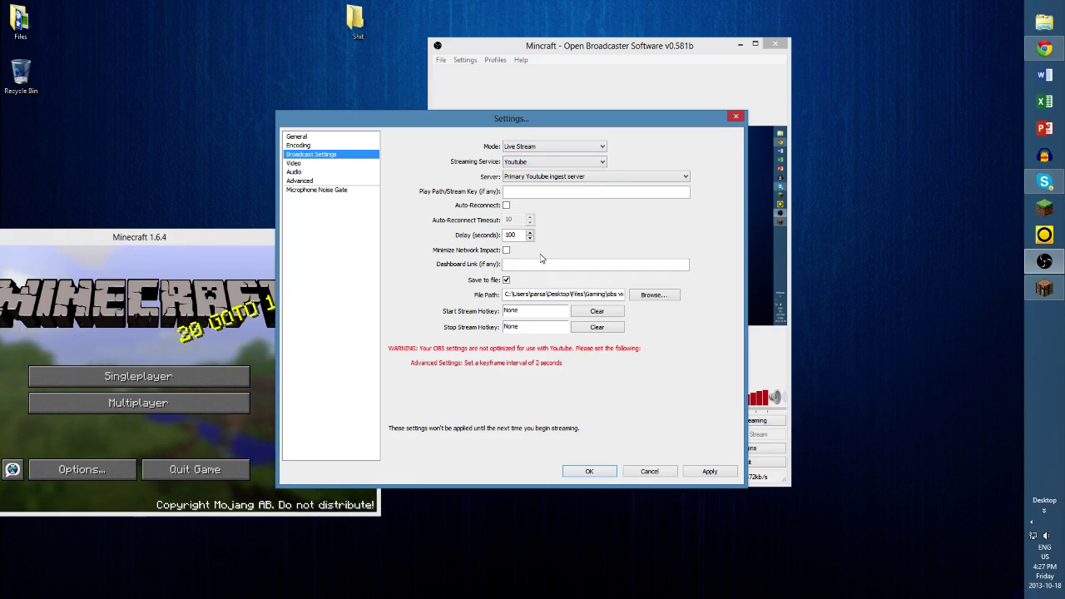
click(549, 177)
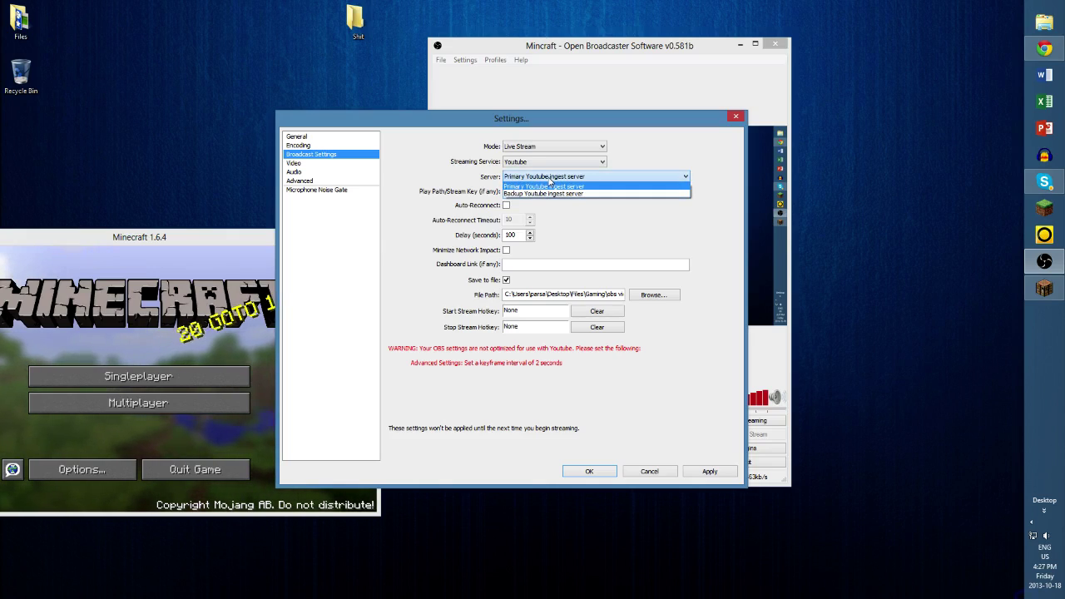
click(548, 178)
Step: Try Twitch and Custom services, then return to File Output Only and browse for the file path
click(532, 161)
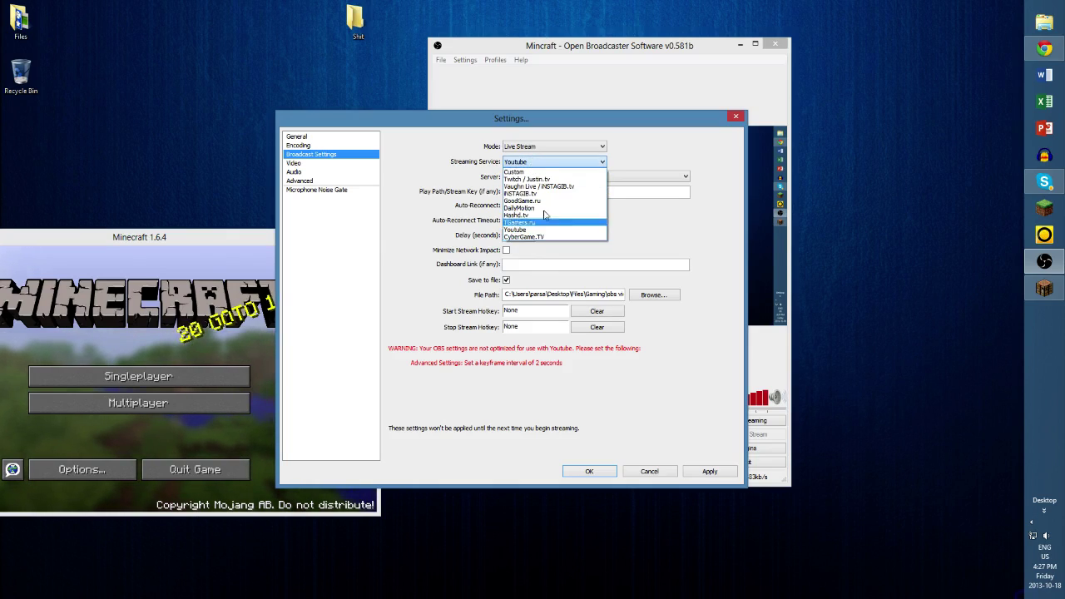
click(548, 180)
click(554, 162)
click(552, 171)
click(553, 163)
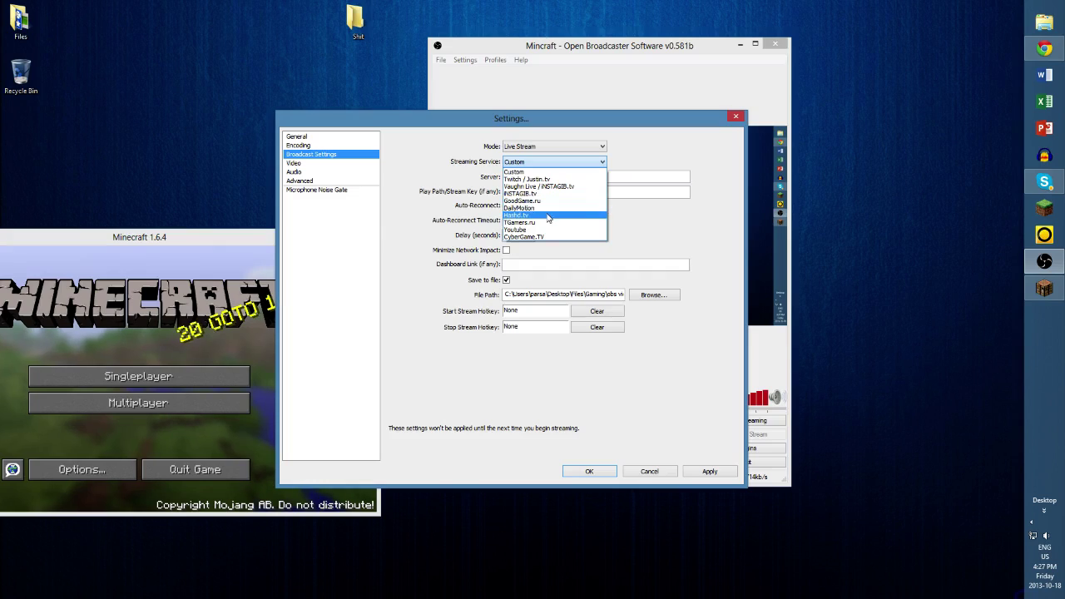
click(542, 164)
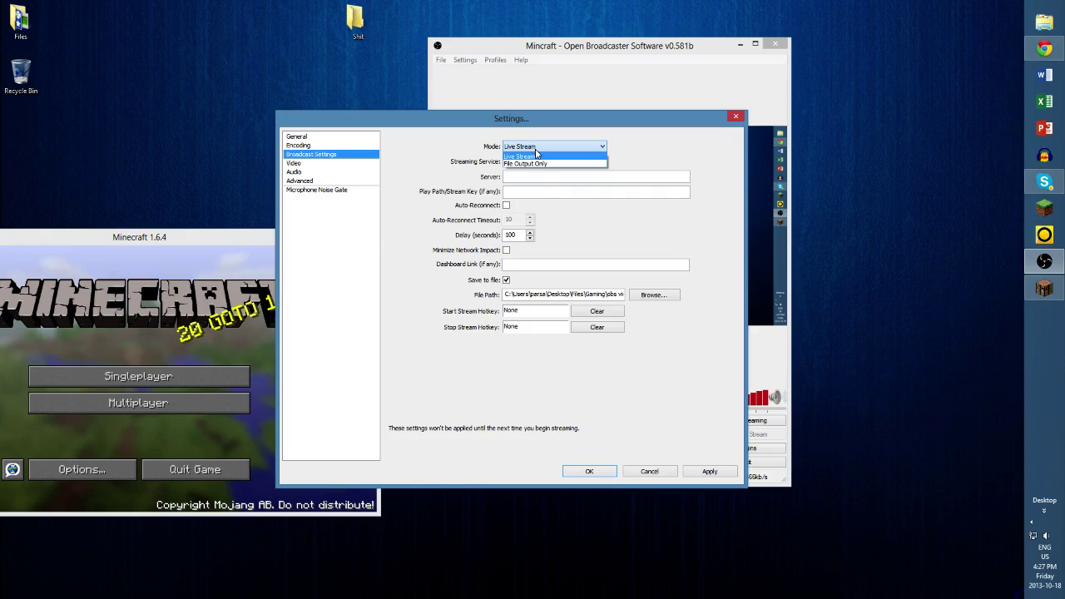
click(535, 164)
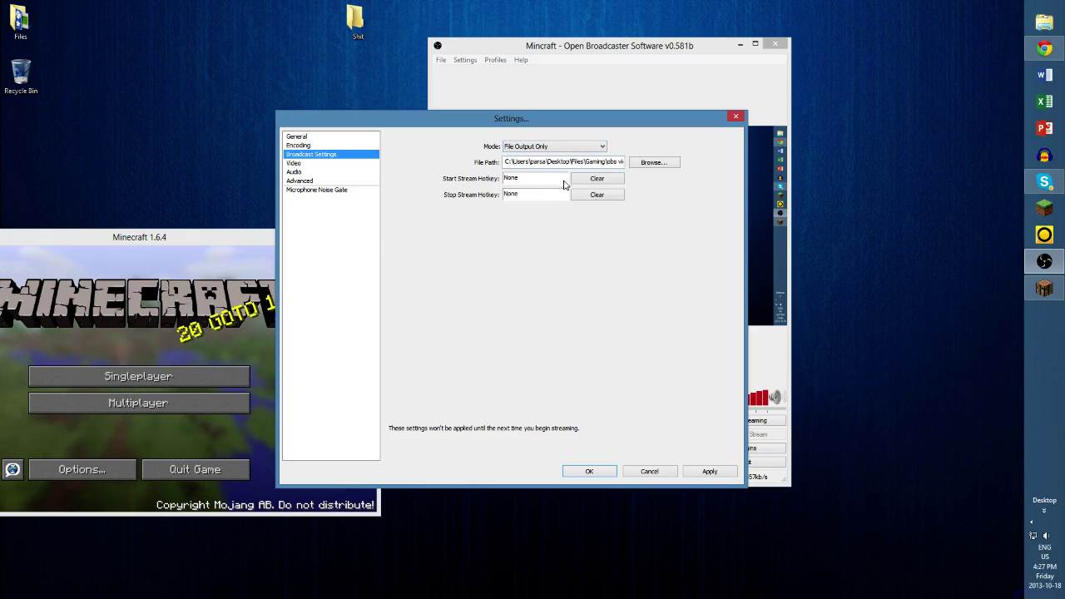
click(653, 163)
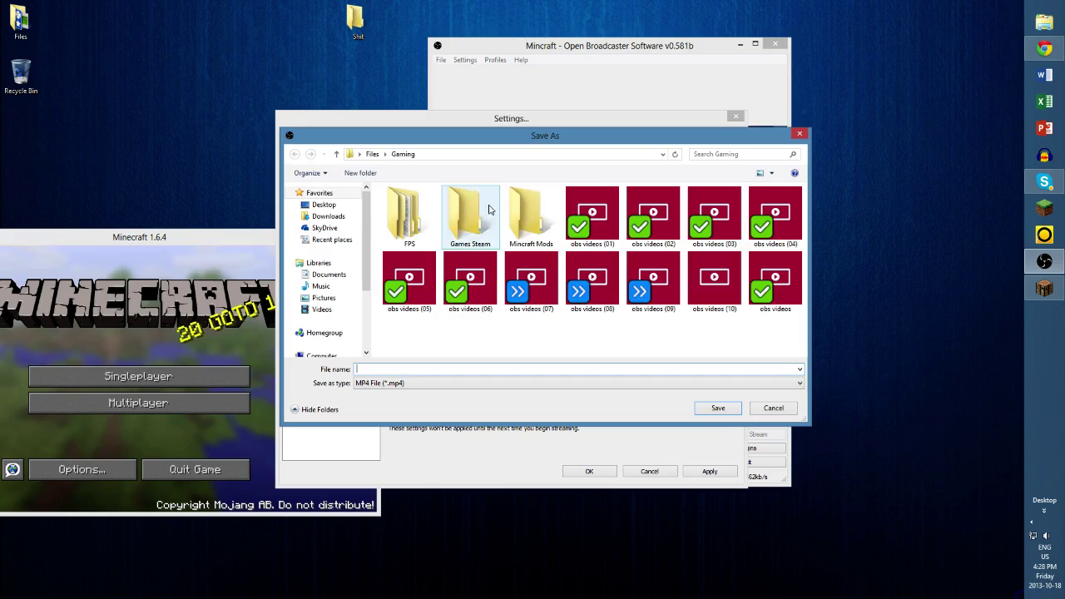
Step: Save recordings as 'Obs Videos' in the Desktop\Shit folder
click(324, 204)
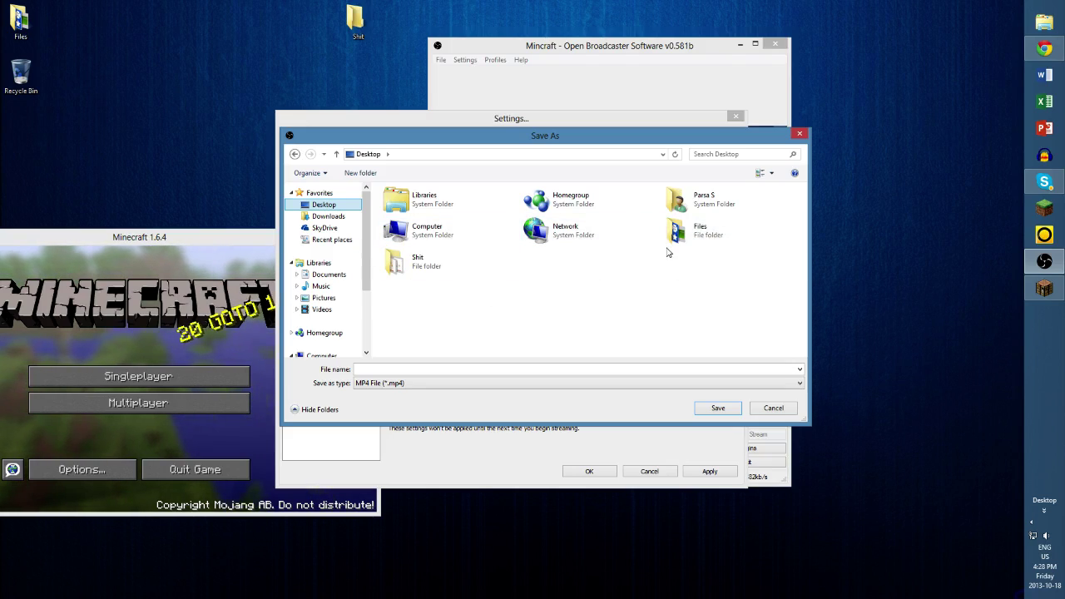
click(675, 233)
double_click(415, 262)
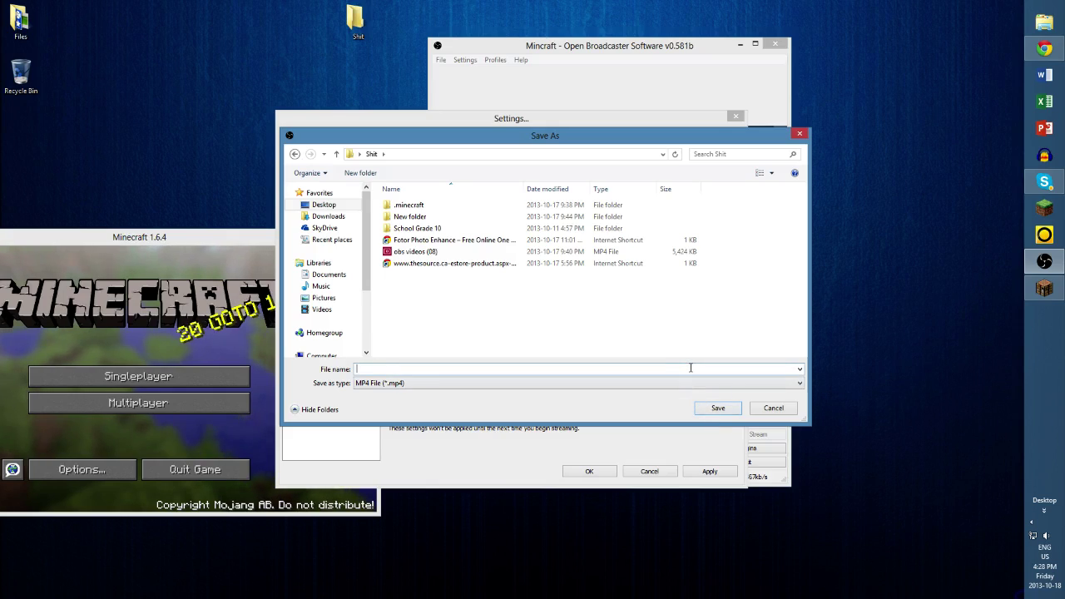
text(op\Shit\O)
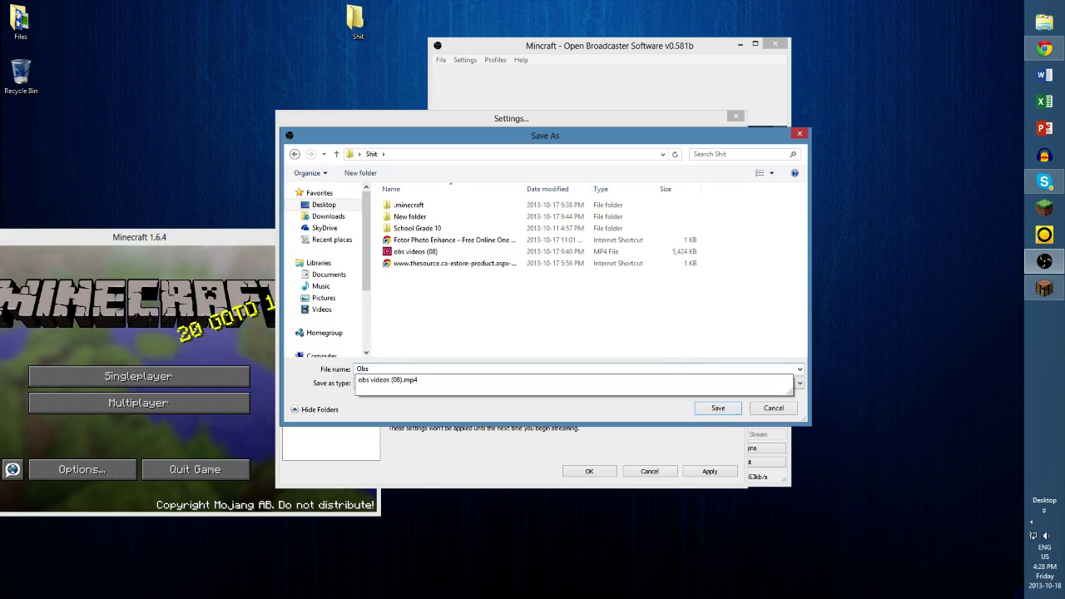
text(bs Videos)
key(Return)
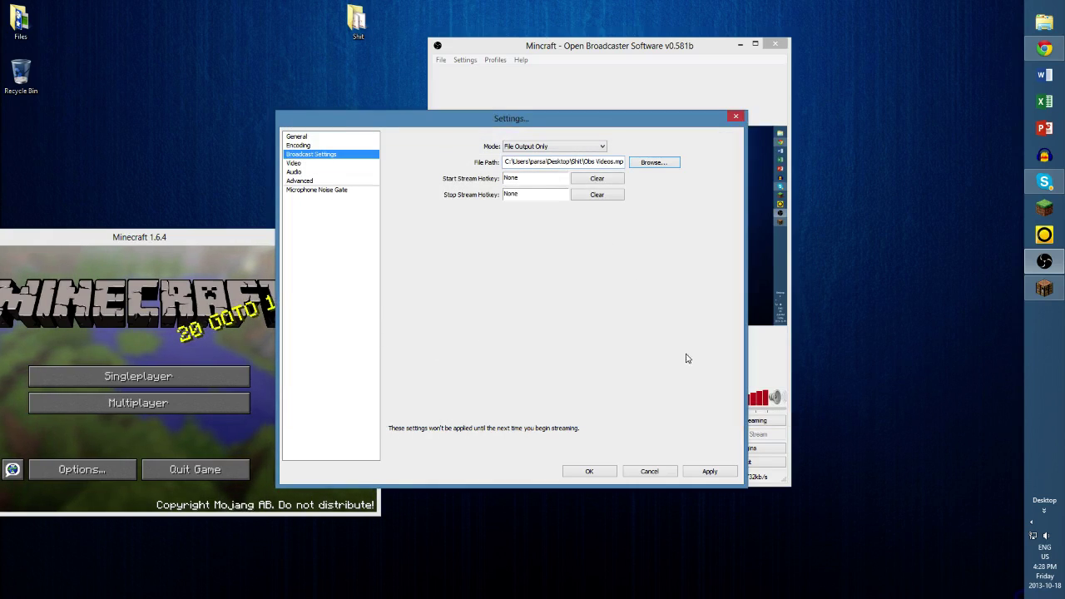
Step: Apply the file output settings and move to the Video page, declining the save prompt
click(710, 473)
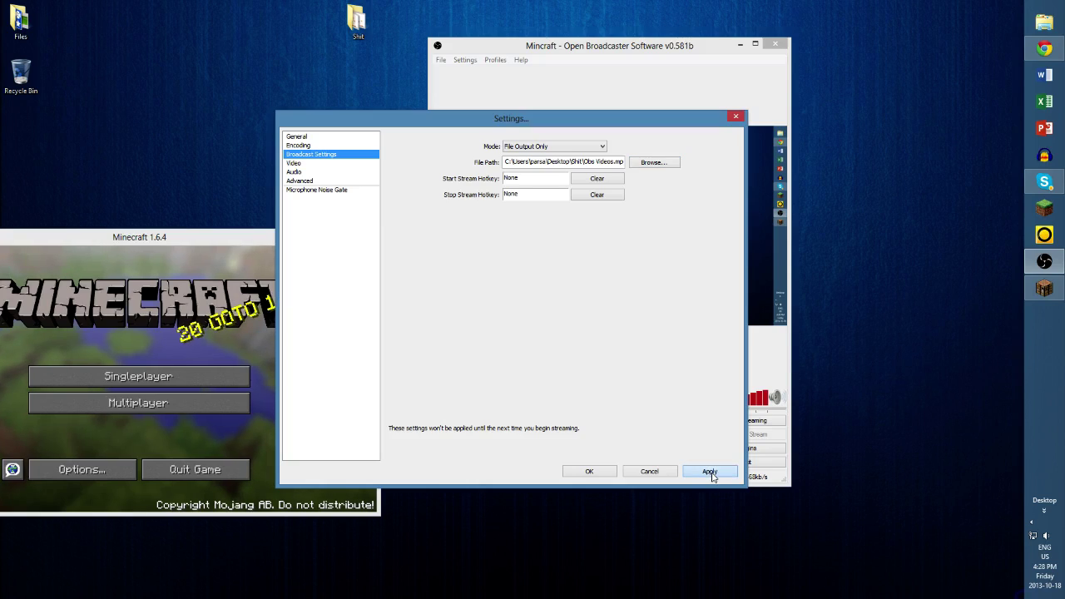
click(328, 164)
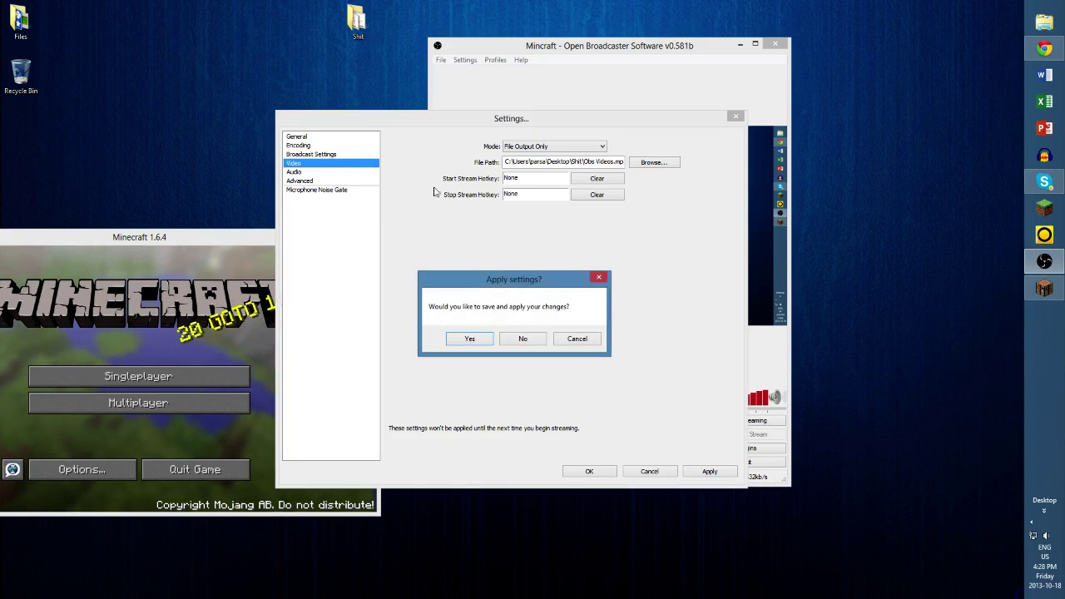
click(513, 338)
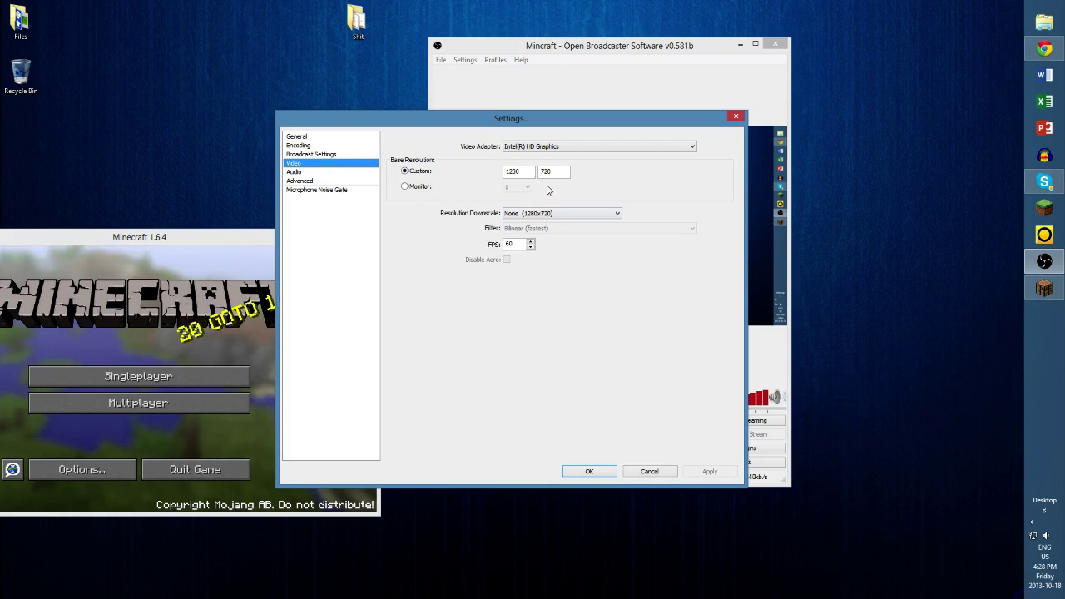
Step: Edit the Custom base resolution width and height fields, trying 1920x1080
click(523, 170)
drag(522, 171, 498, 171)
double_click(550, 171)
click(557, 172)
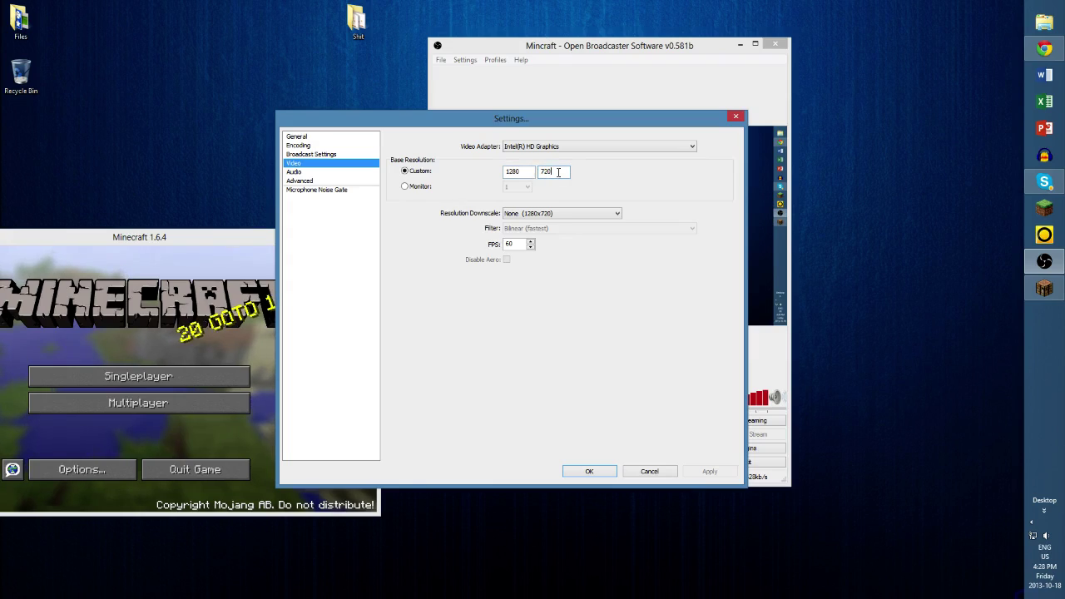
key(Tab)
click(516, 171)
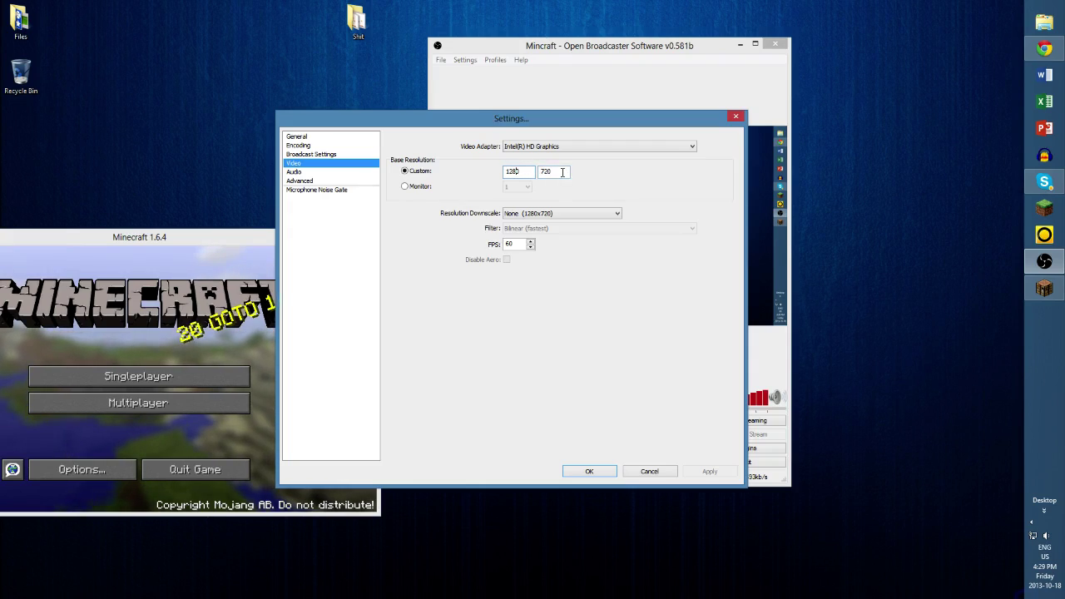
key(Tab)
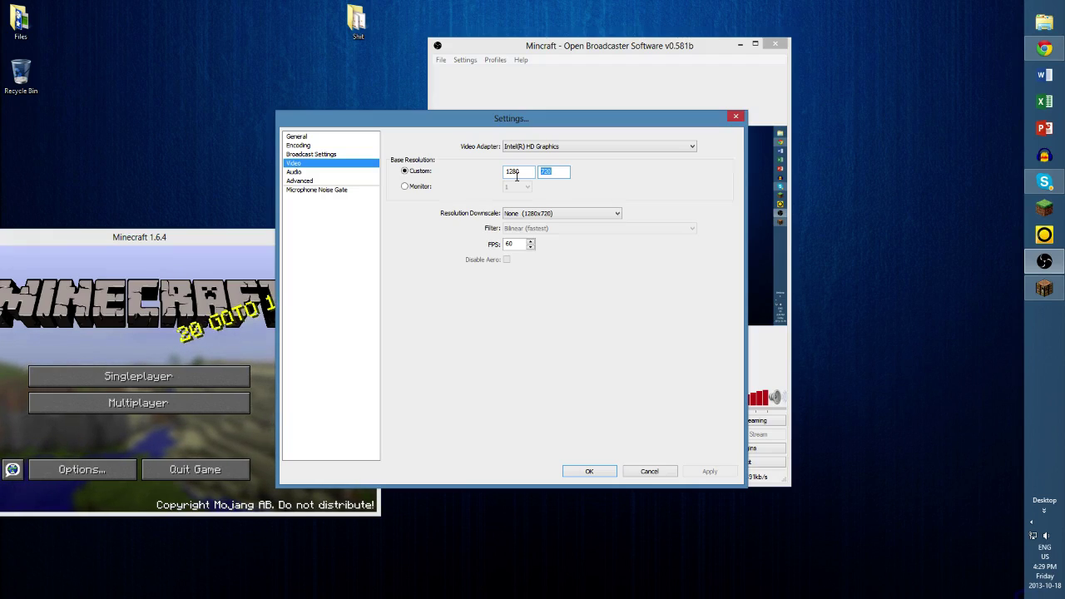
Step: Return the base resolution to 1280×720 and confirm 60 FPS
key(BackSpace)
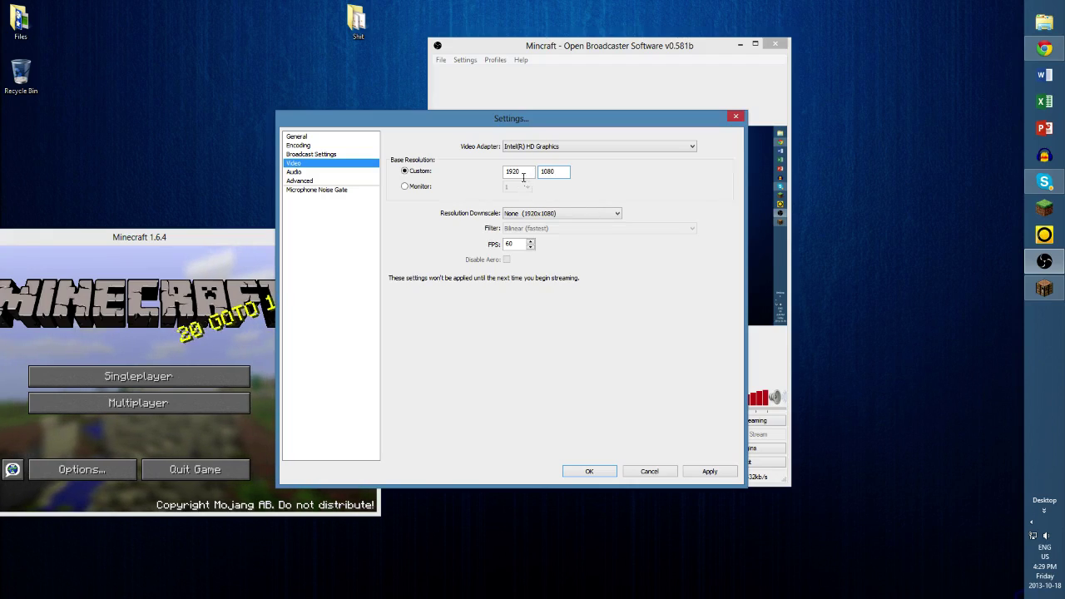
key(BackSpace)
key(BackSpace)
key(BackSpace)
key(BackSpace)
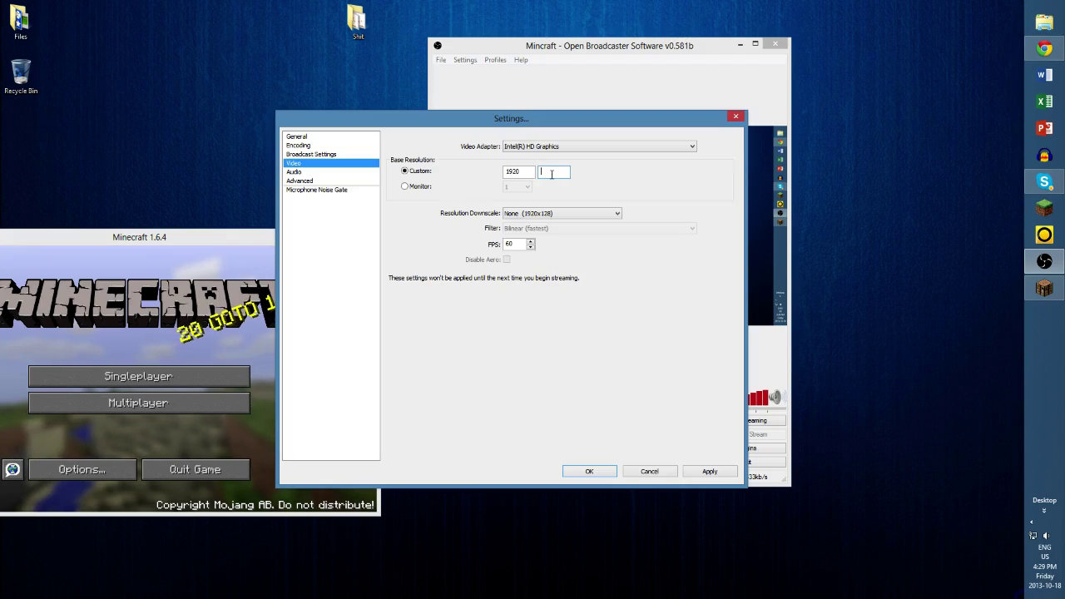
text(720)
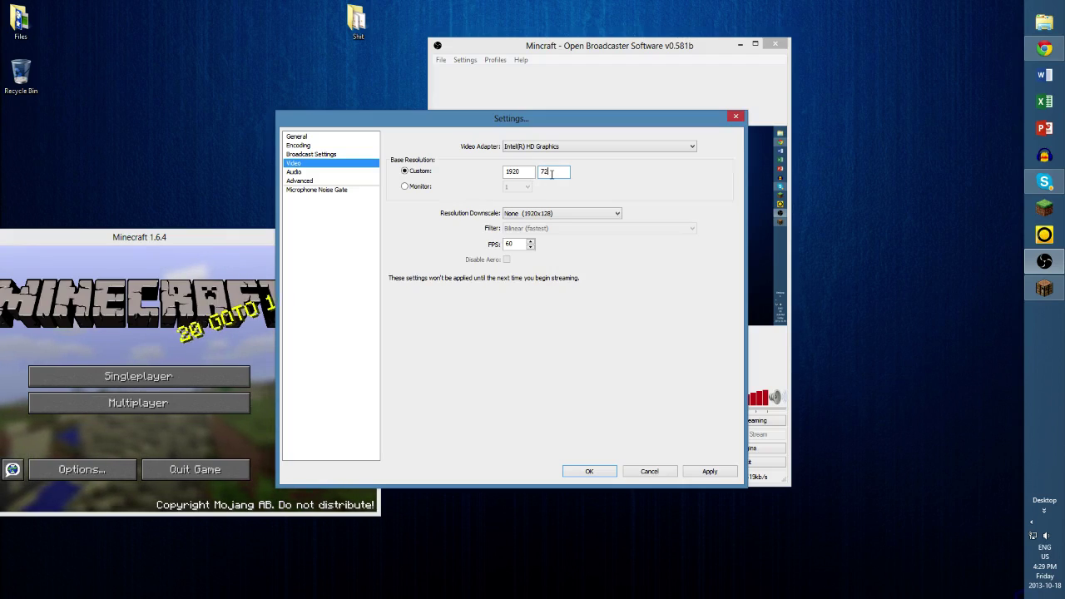
click(526, 175)
key(BackSpace)
text(280)
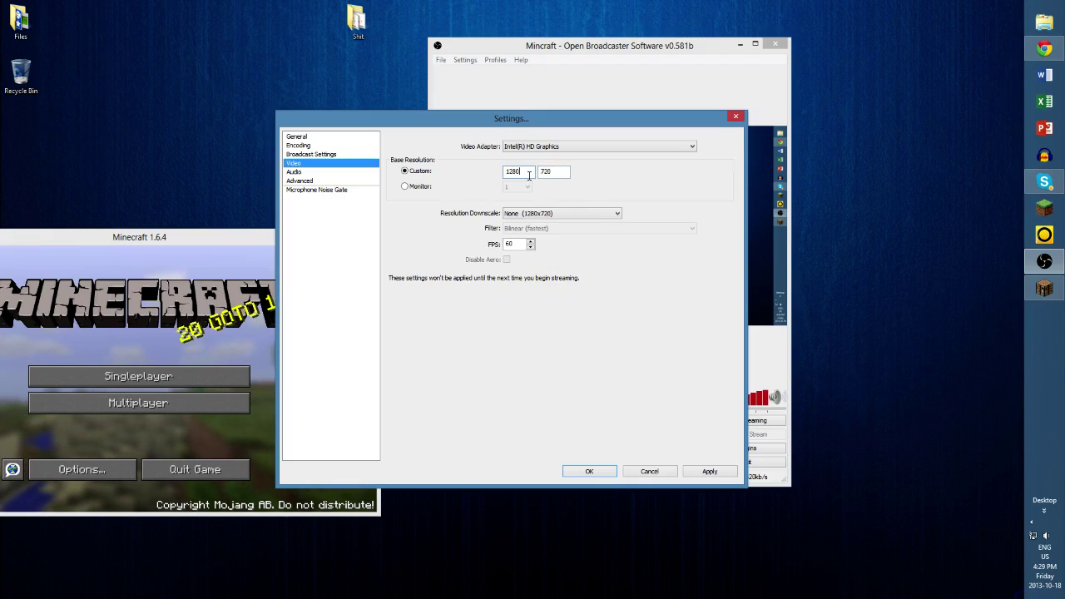
double_click(515, 244)
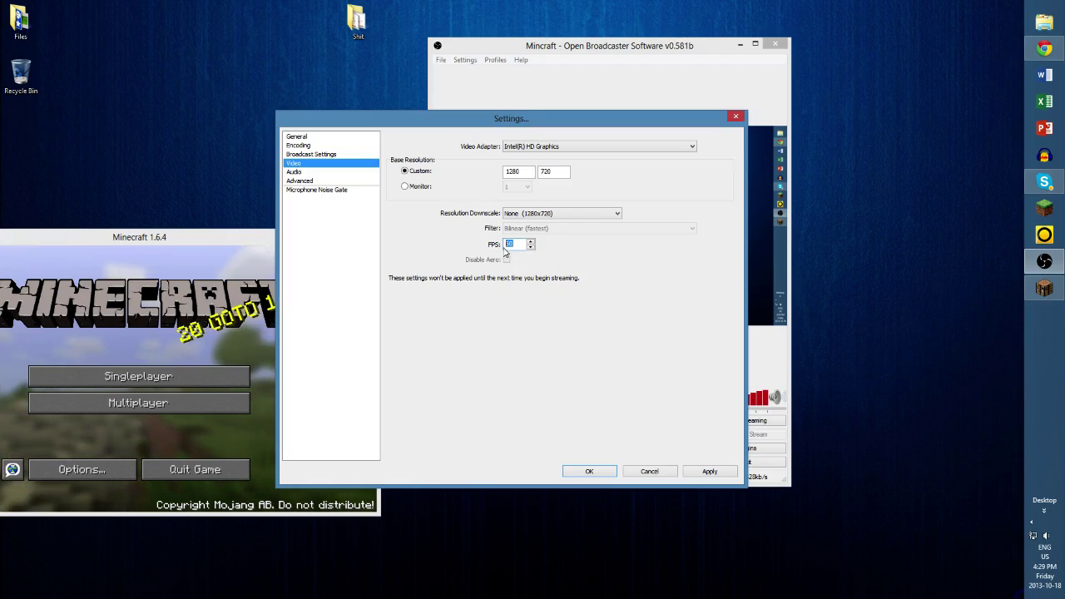
click(304, 173)
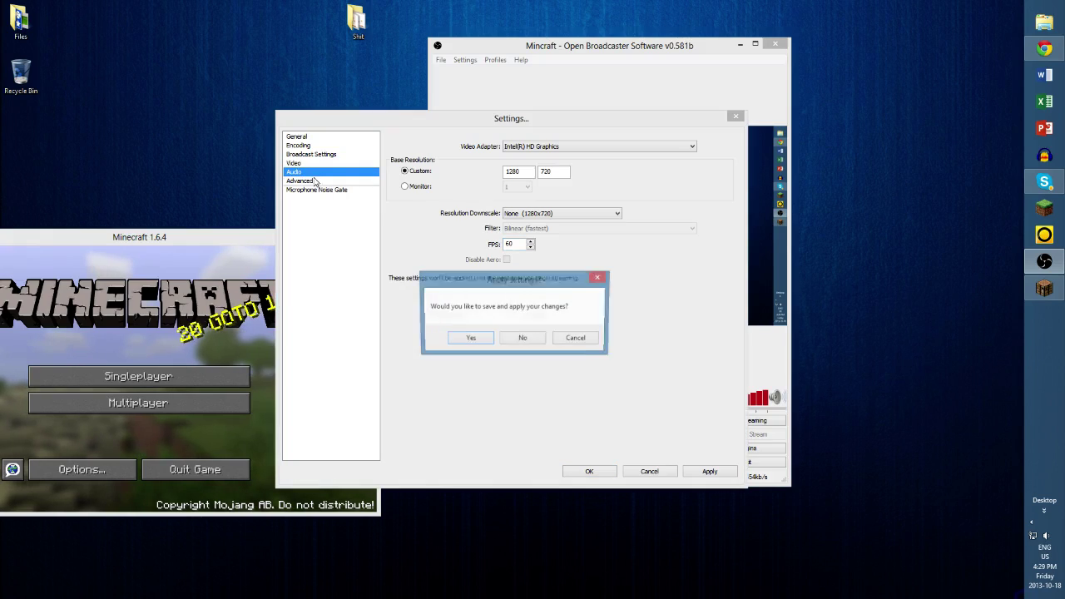
Step: Decline the save prompt and keep desktop audio on Default and the microphone on Blue Snowball
click(533, 340)
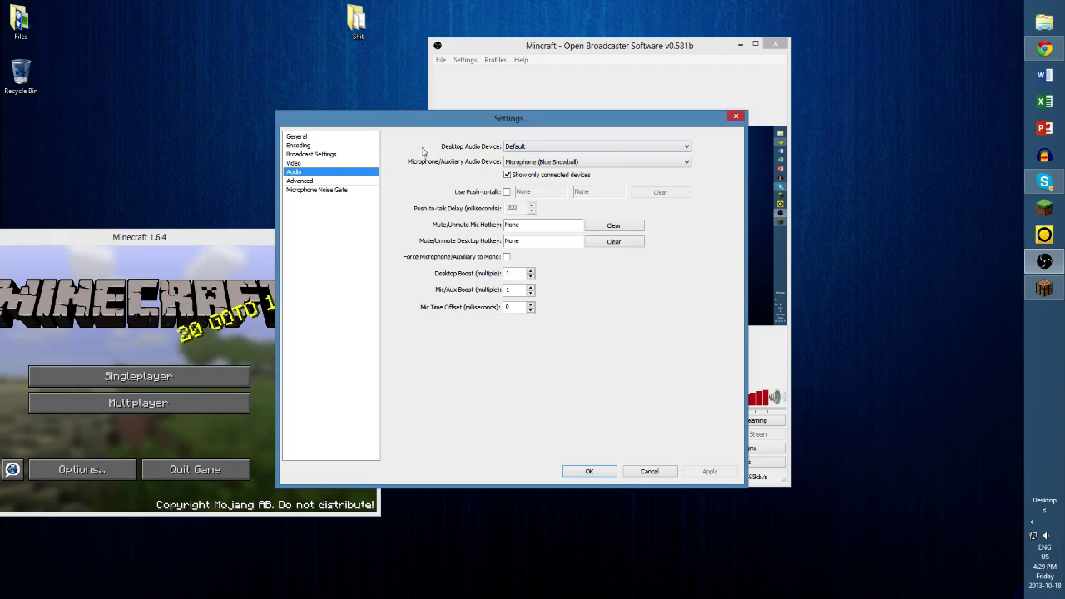
click(654, 145)
click(644, 150)
click(555, 148)
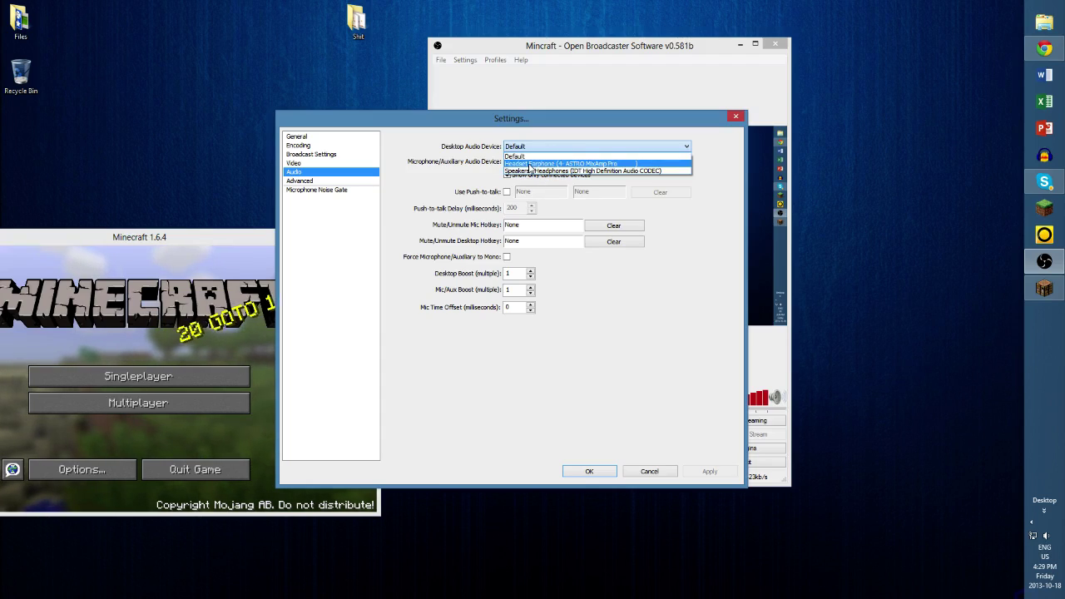
click(507, 145)
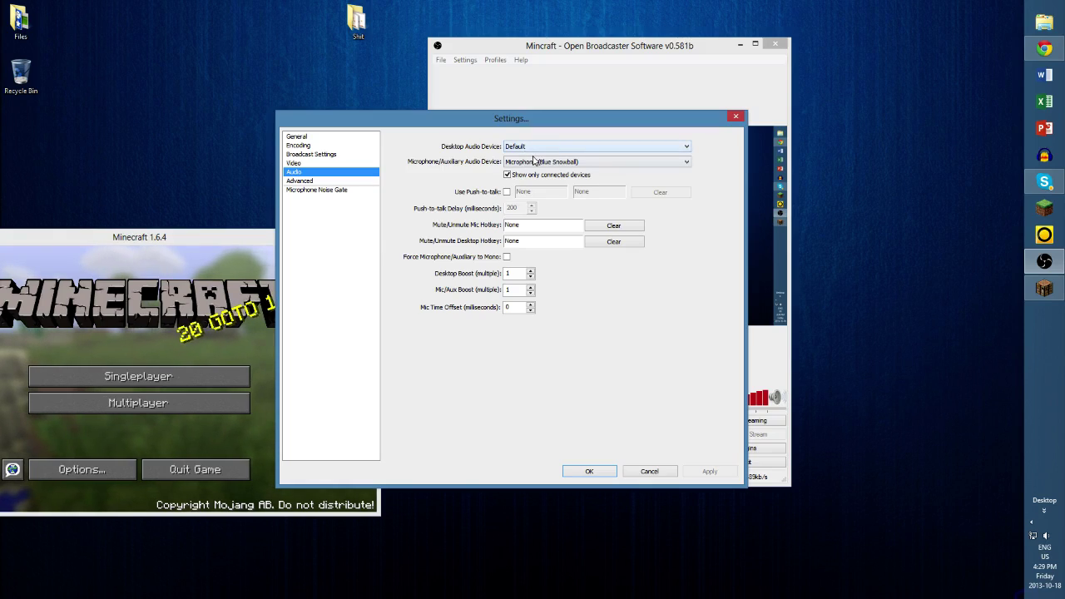
click(522, 148)
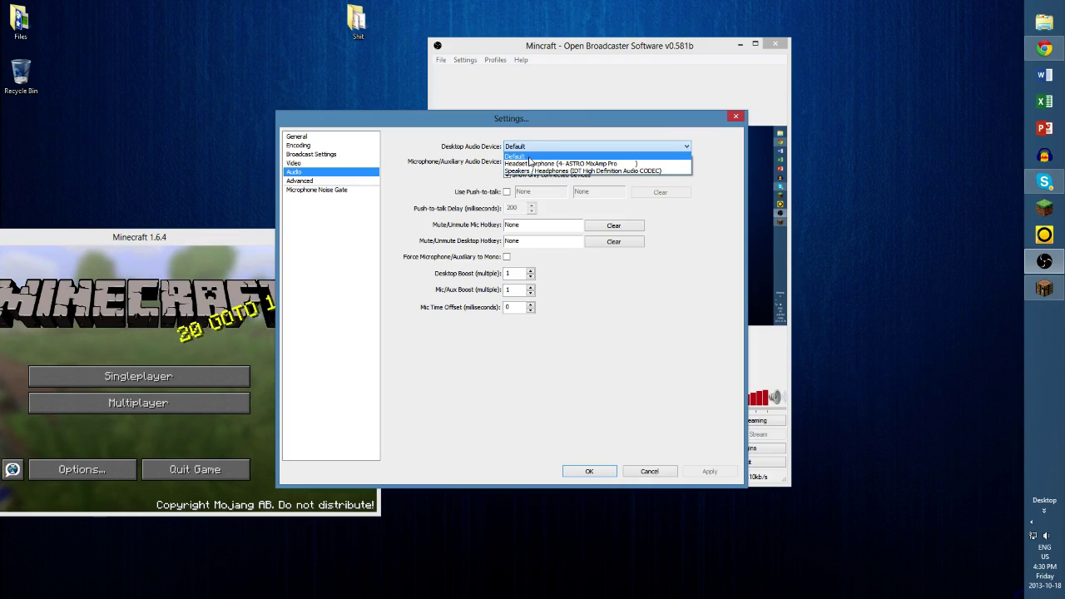
click(530, 155)
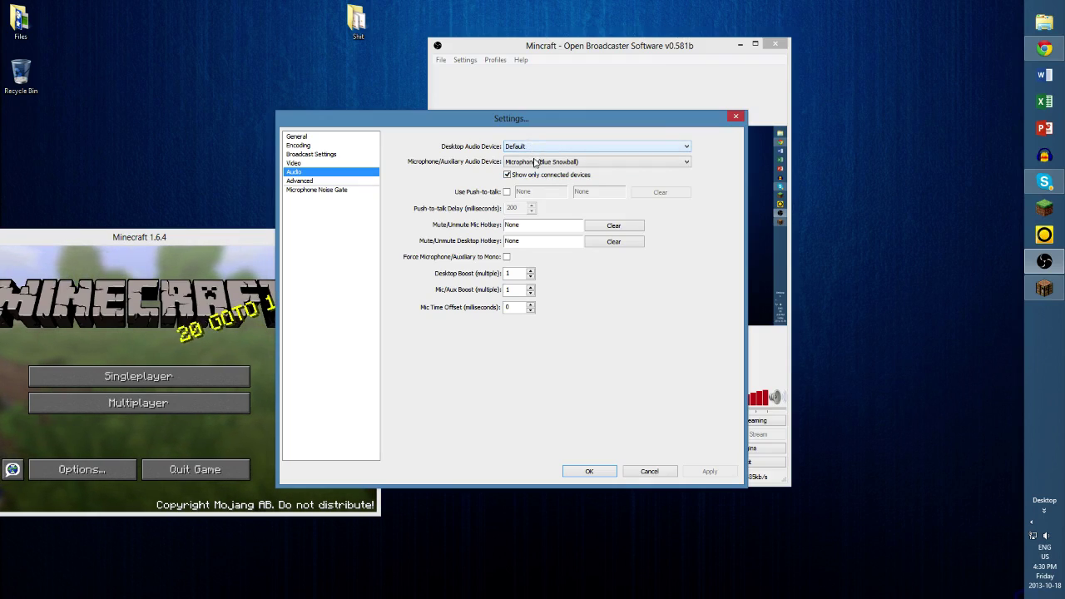
click(537, 162)
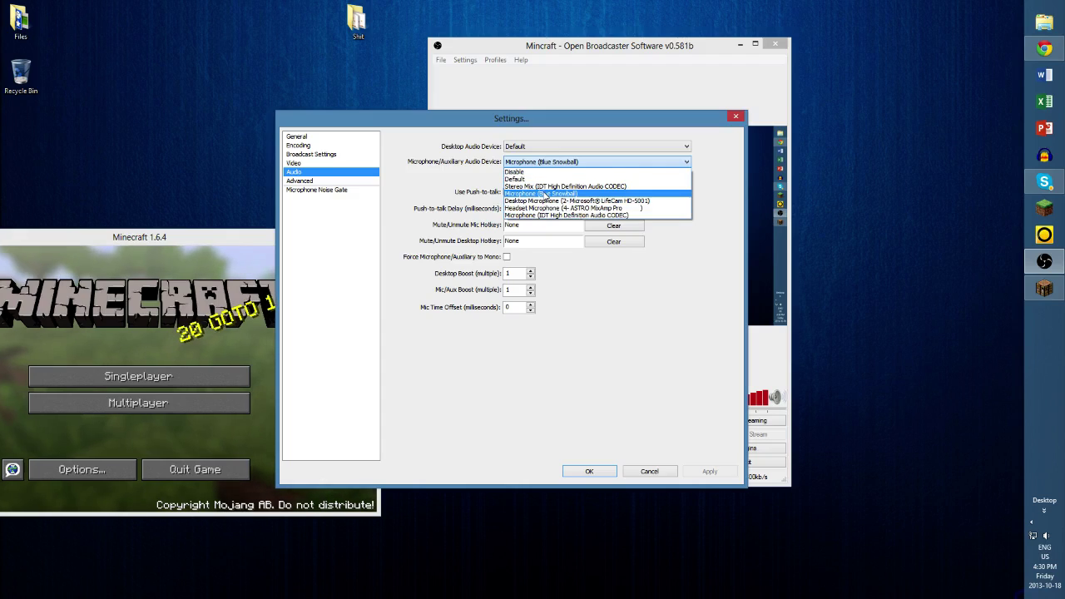
click(522, 154)
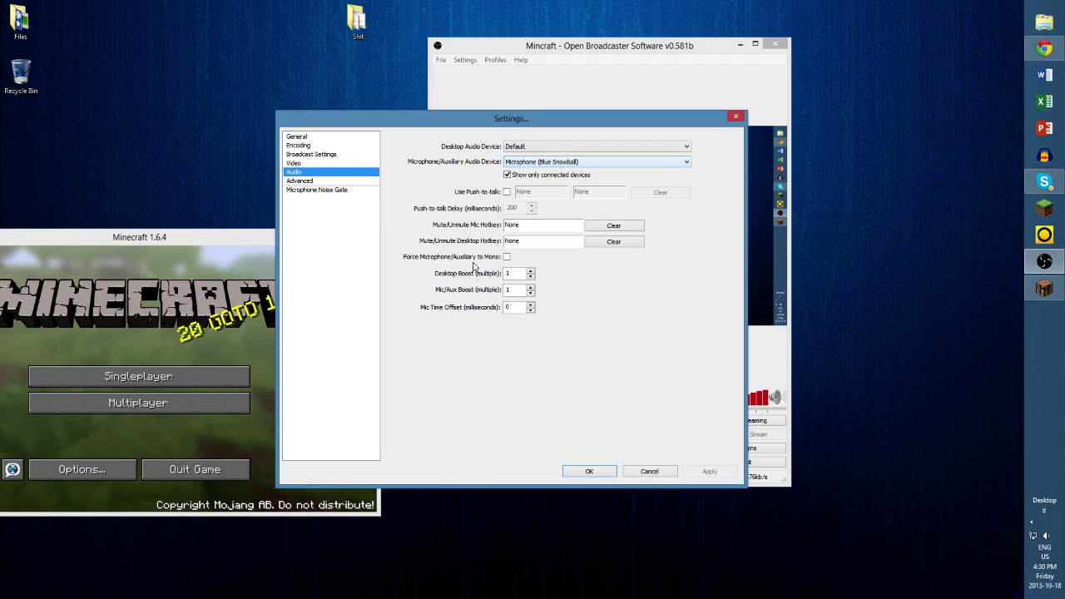
Step: On the Advanced page, try the fast x264 preset, revert to medium, and close Settings unsaved
click(300, 180)
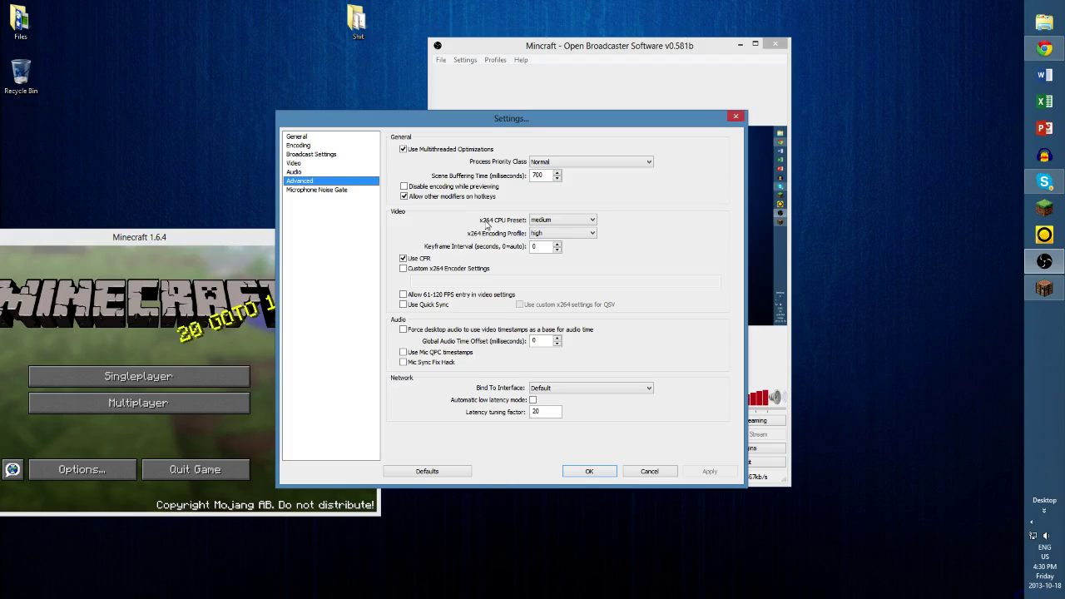
click(537, 222)
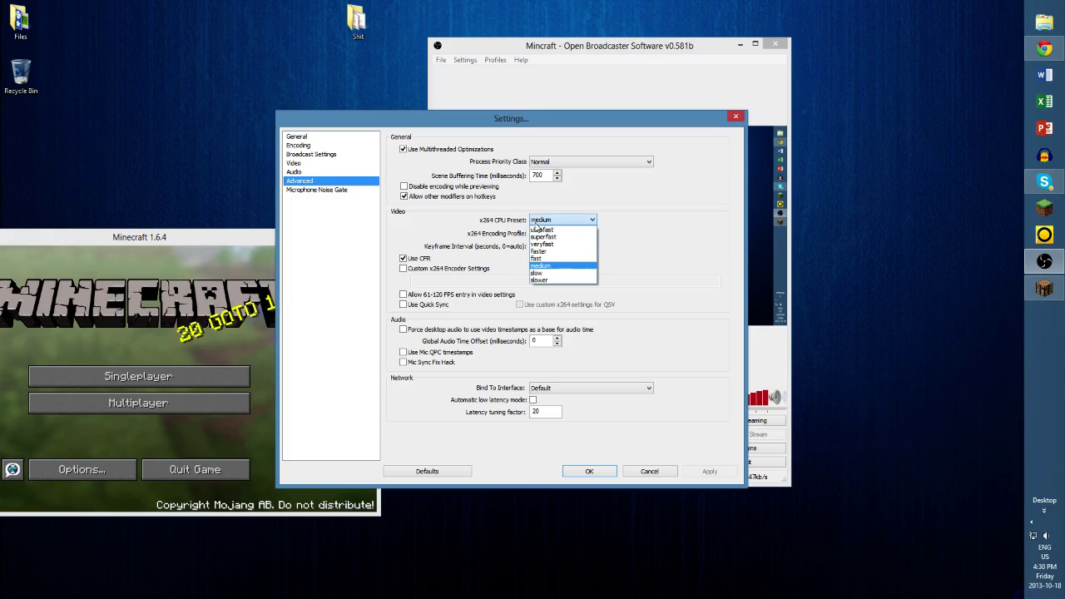
click(551, 267)
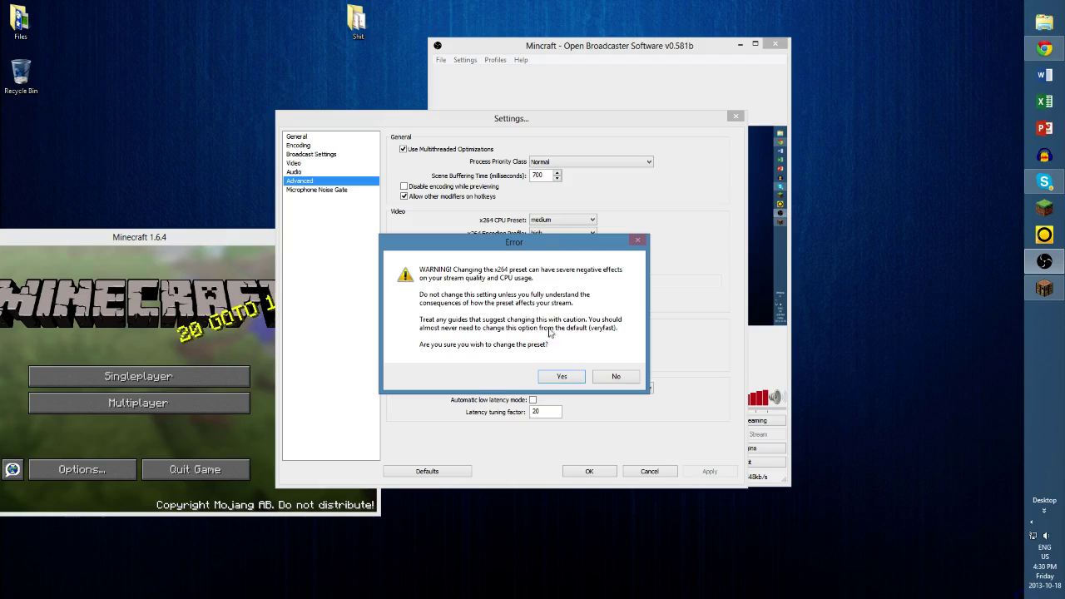
click(562, 377)
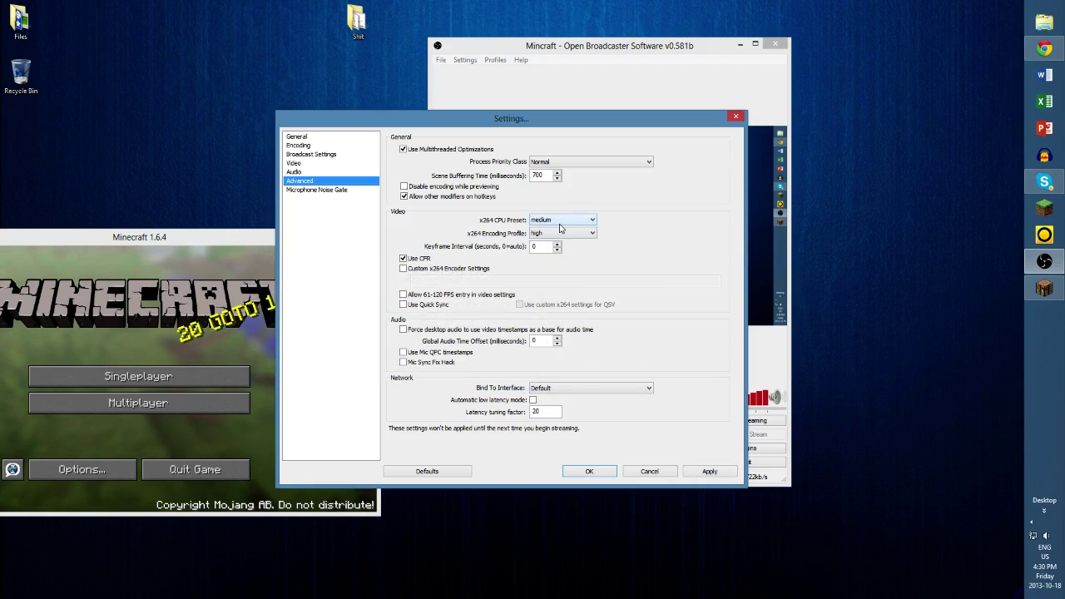
click(570, 220)
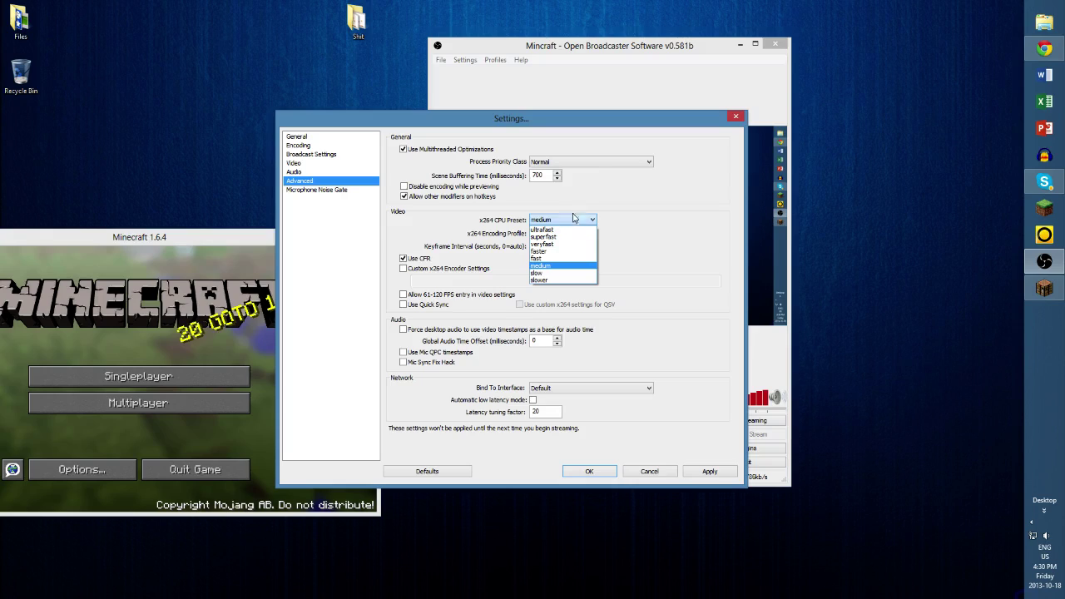
click(409, 143)
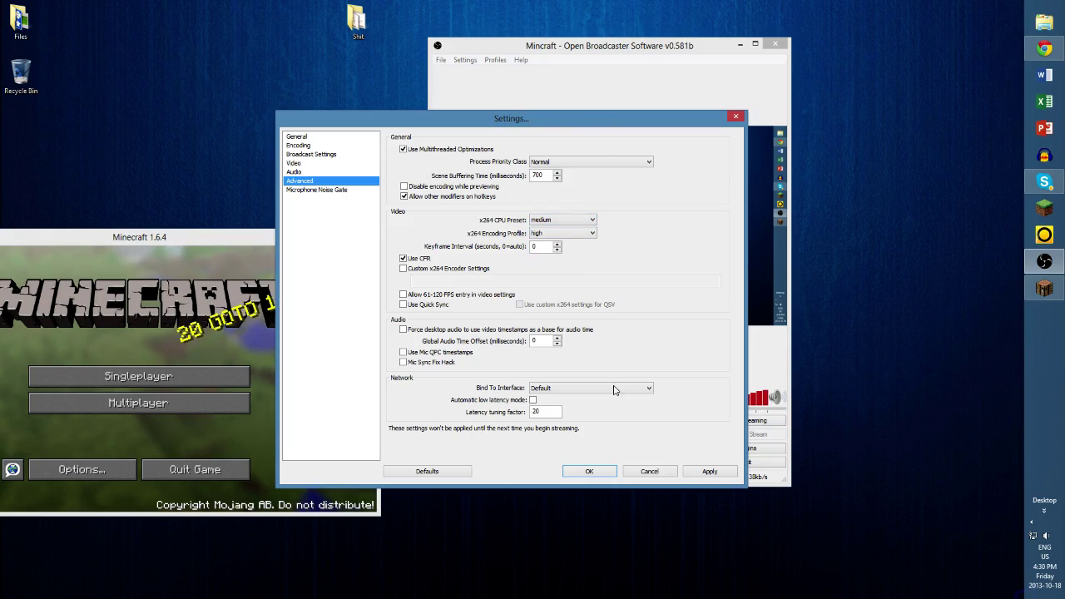
click(653, 469)
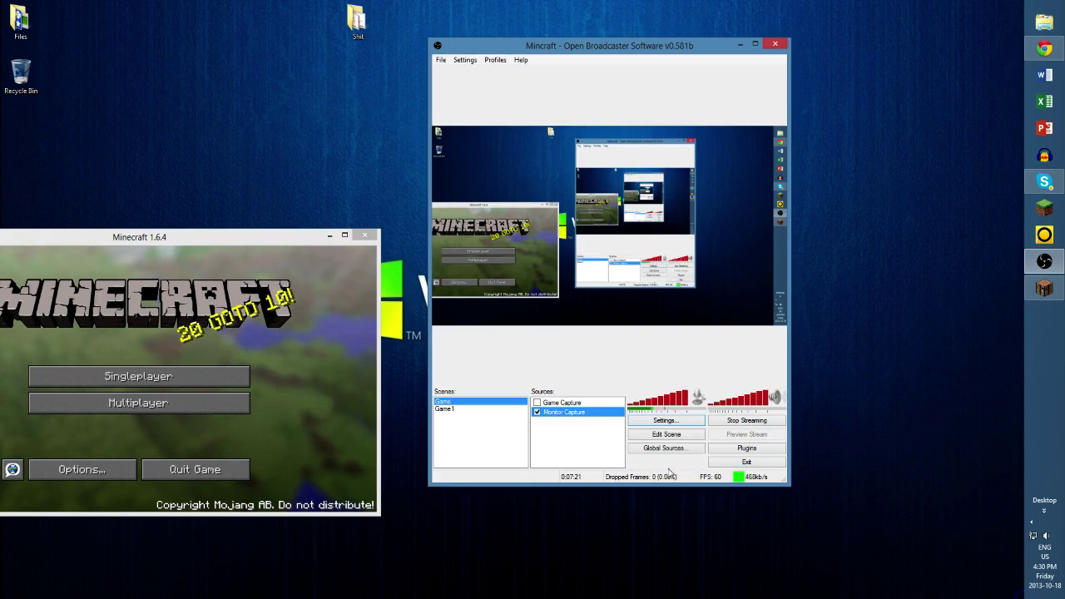
Step: Reopen Advanced settings, keep x264 preset medium and profile high, then go to Microphone Noise Gate
click(660, 420)
click(305, 181)
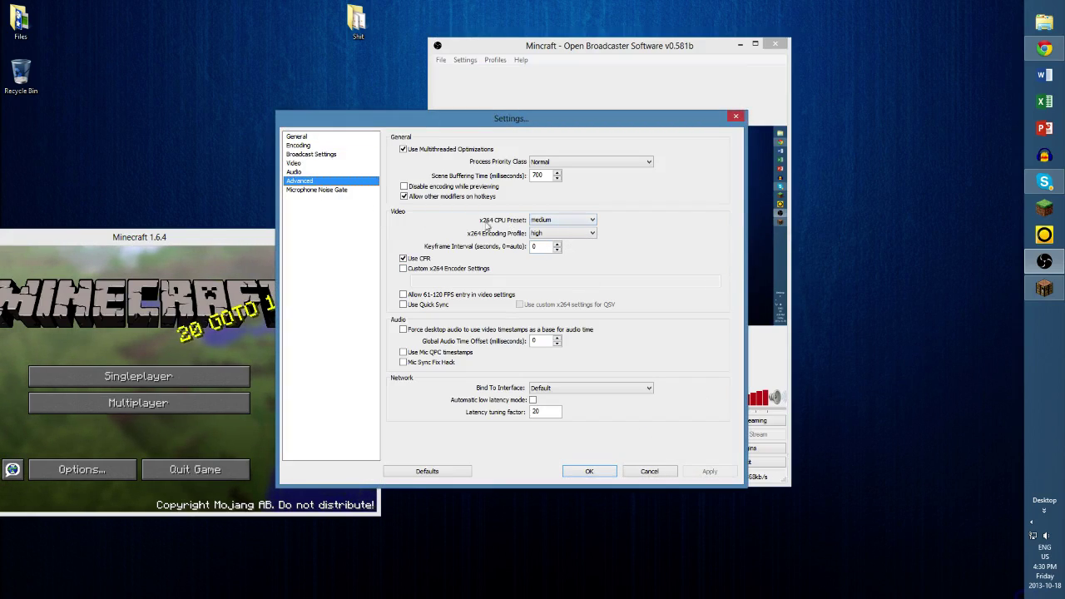
click(553, 219)
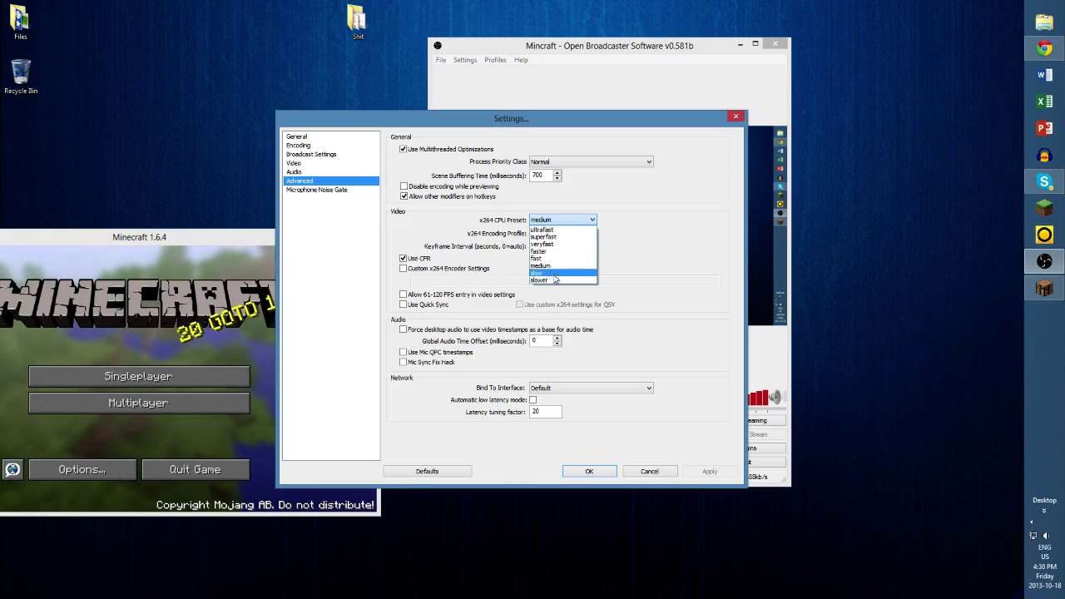
click(539, 266)
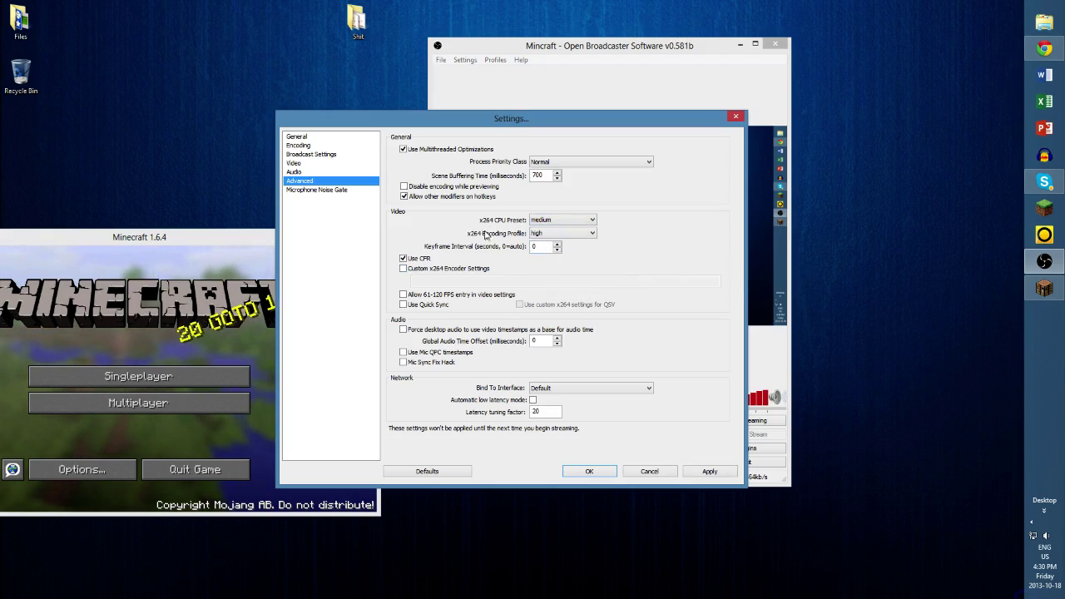
click(541, 237)
click(544, 238)
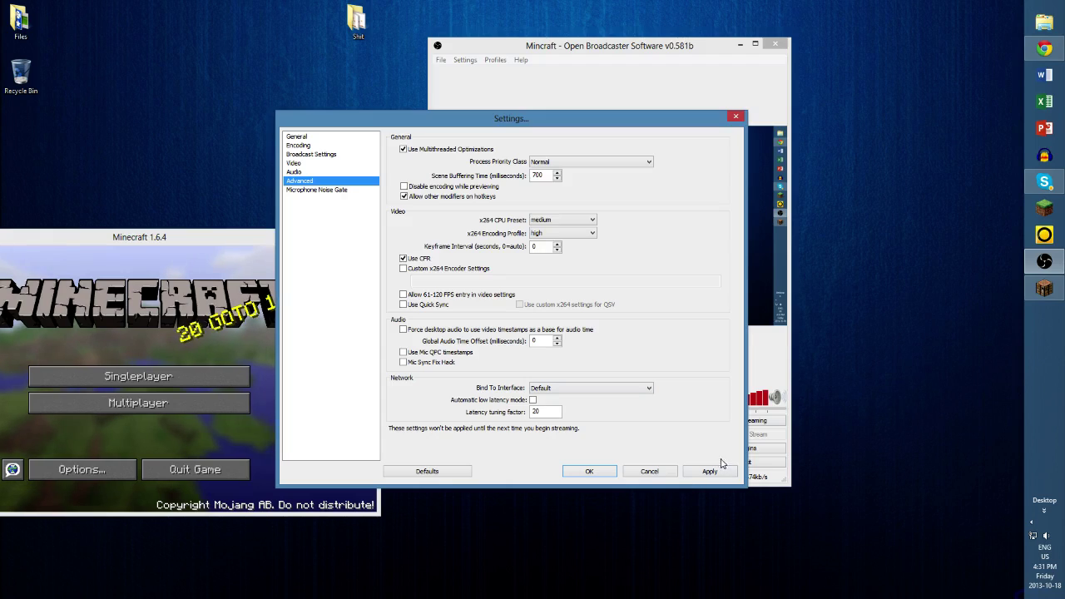
click(333, 191)
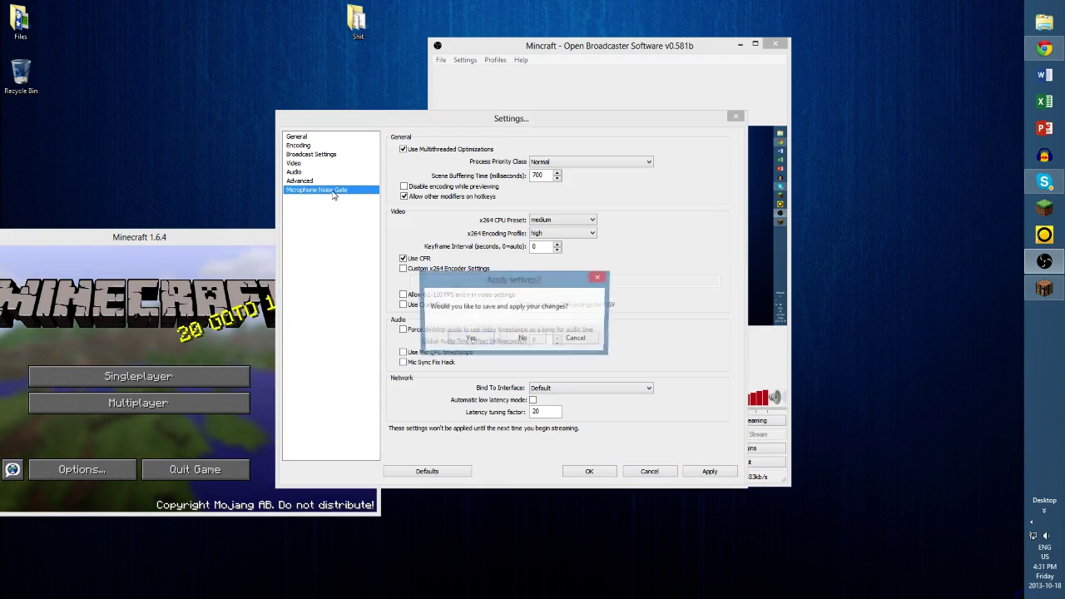
Step: Decline applying the changes, view the Microphone Noise Gate page, then cancel out of Settings
click(515, 340)
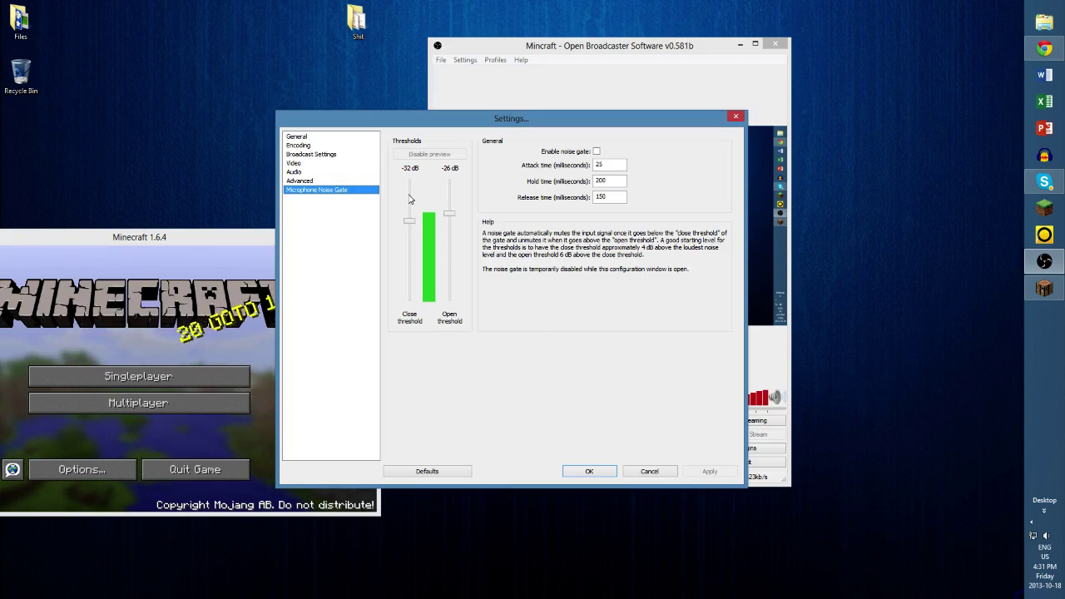
click(651, 471)
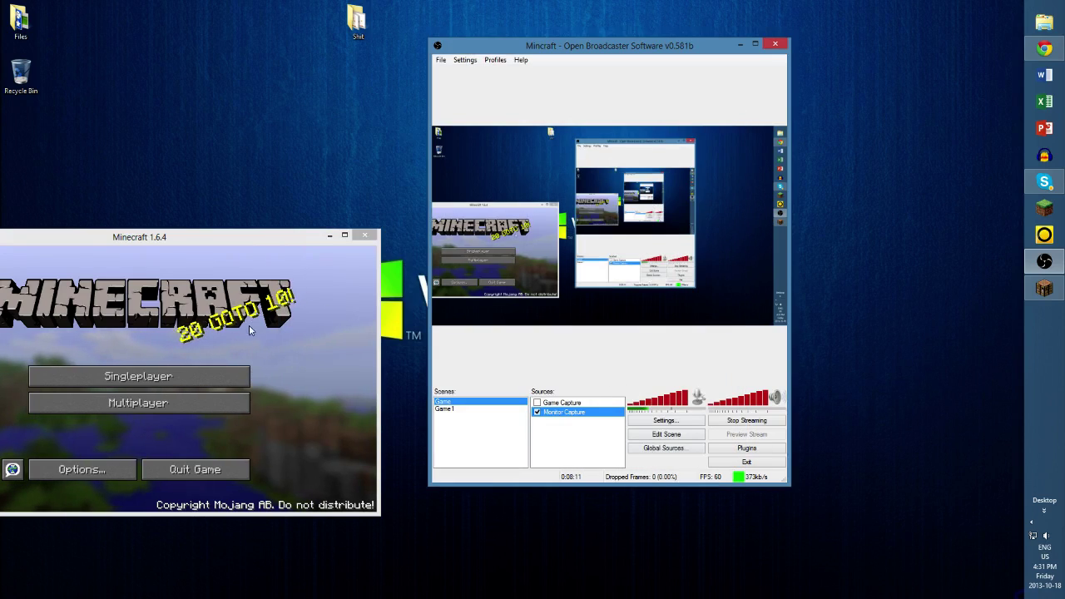
Step: Join the first server from Minecraft's Multiplayer list and maximize the game window
drag(180, 239, 355, 62)
click(369, 225)
click(275, 128)
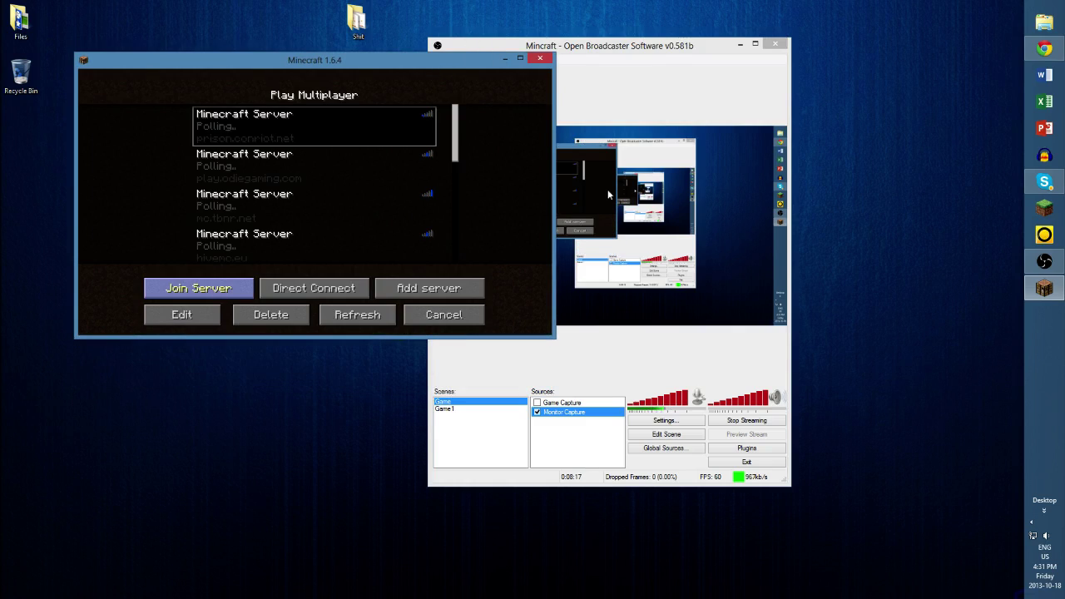
key(Return)
drag(438, 64, 788, 154)
click(871, 149)
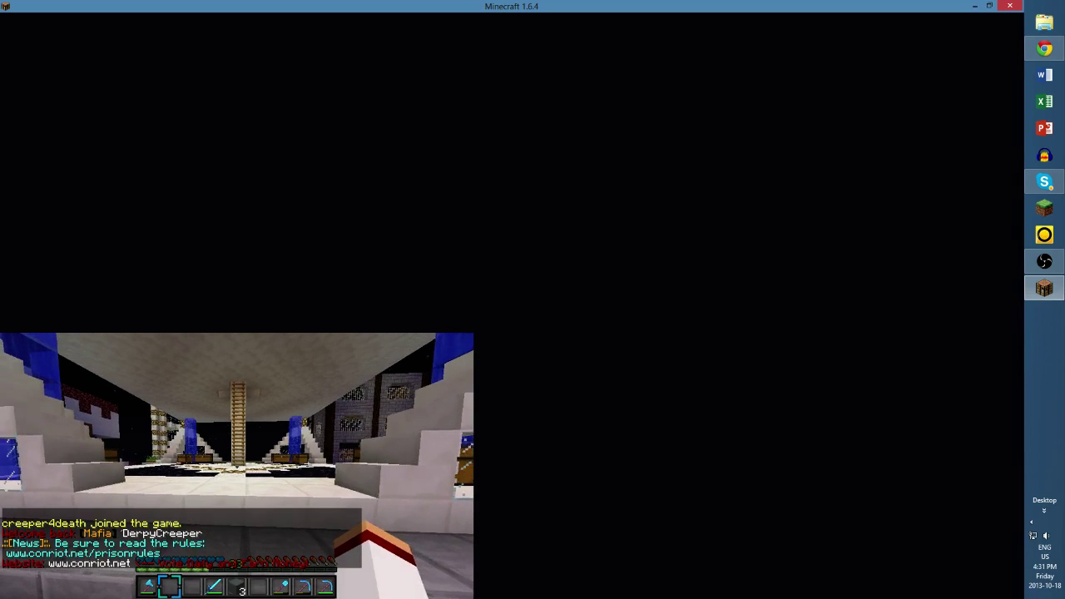
Step: Re-maximize the game window and send the chat message 'wti made u the video'
key(Escape)
click(988, 7)
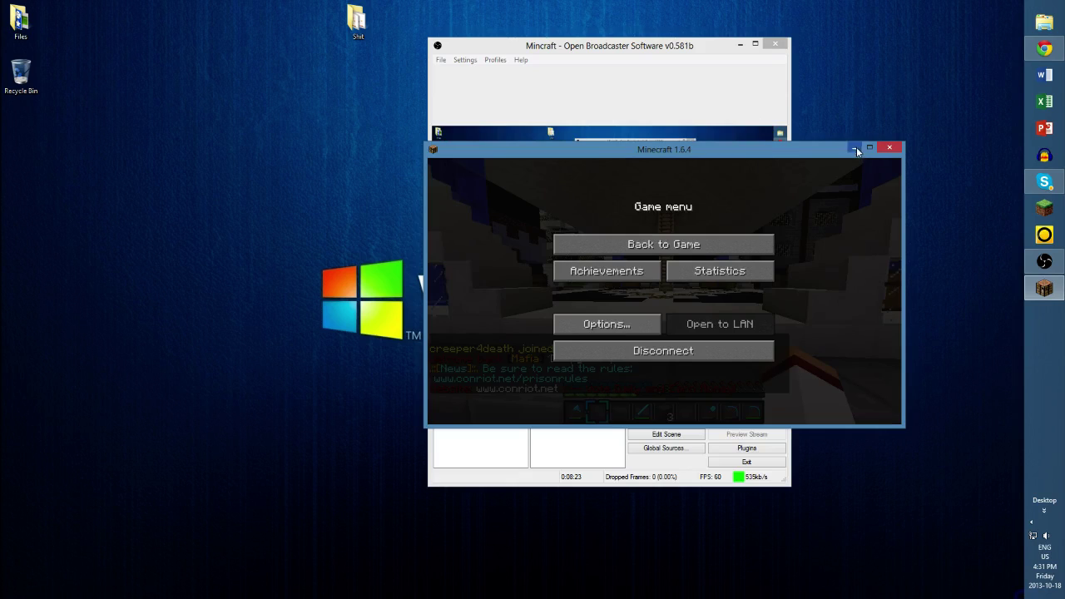
click(868, 145)
key(Escape)
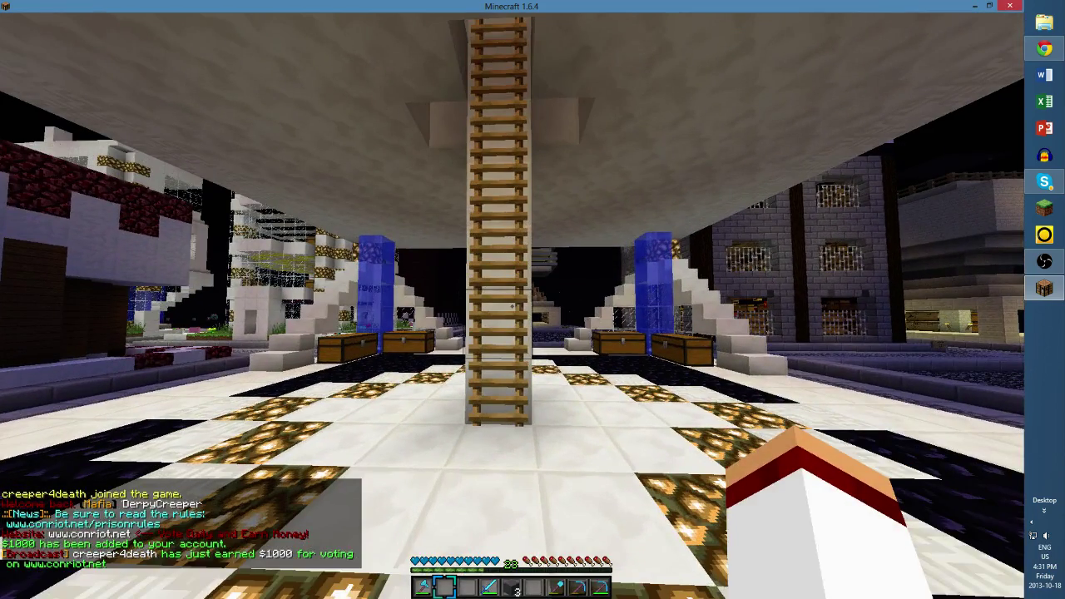
text(wti m)
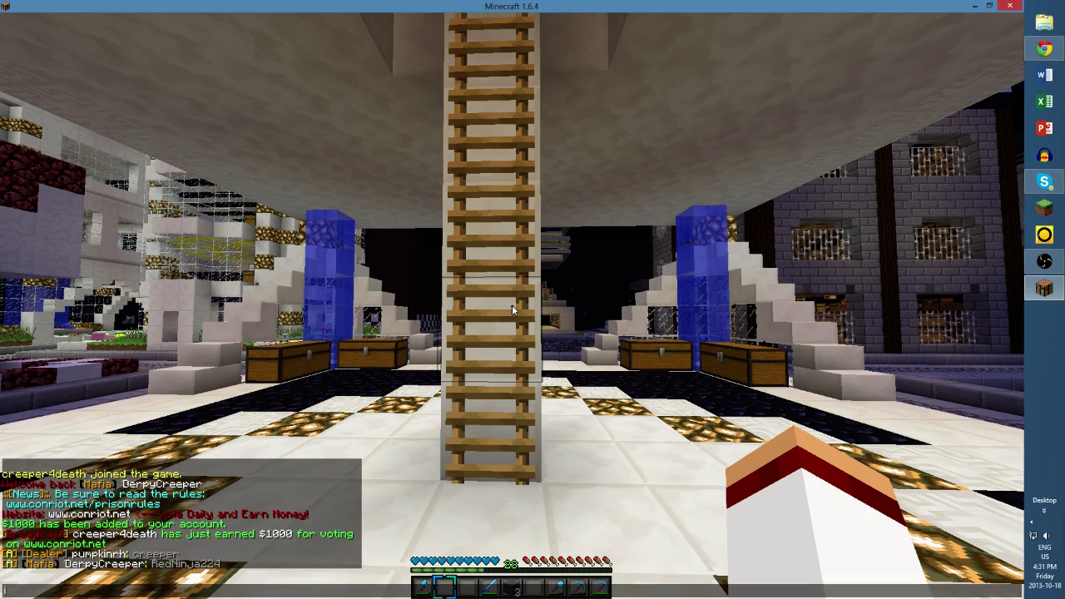
text(ade u the video)
key(Return)
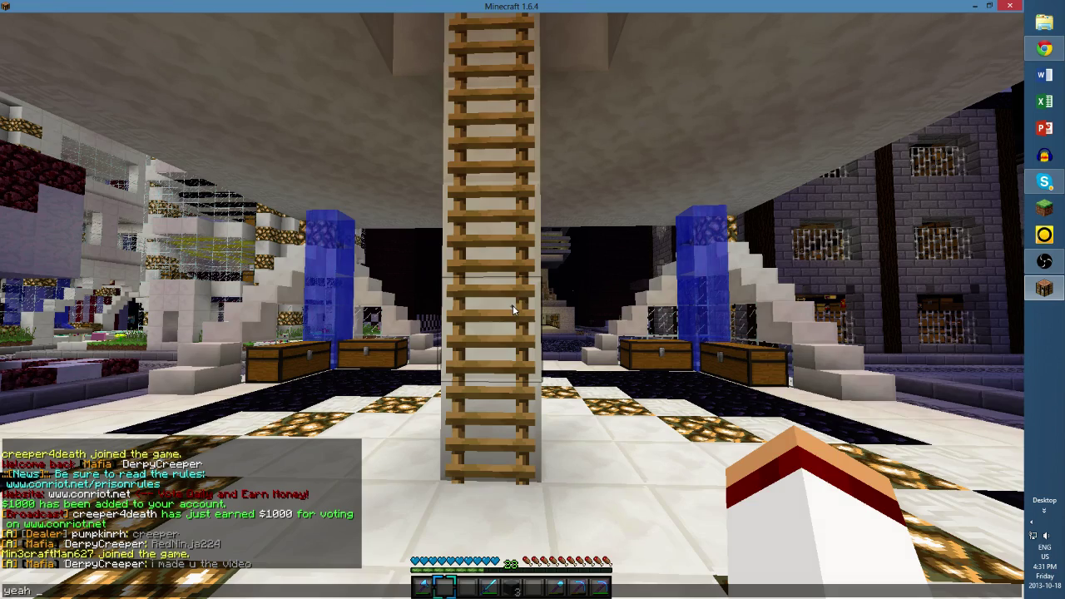
key(Return)
Step: Climb the ladder, walk the cobblestone street past the white tower, then pause and return to OBS
key(w)
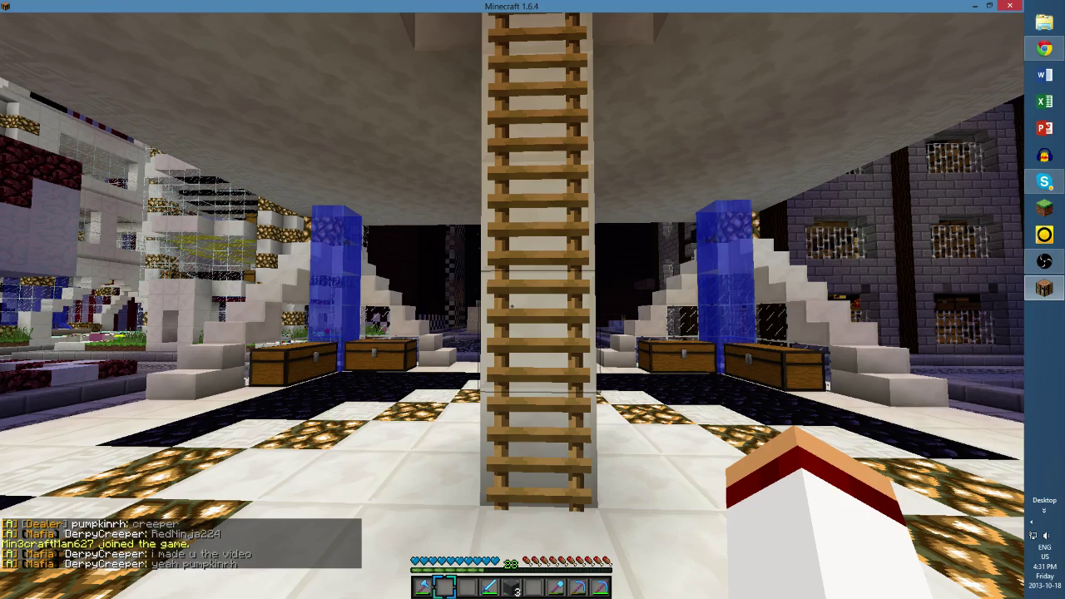
key(w)
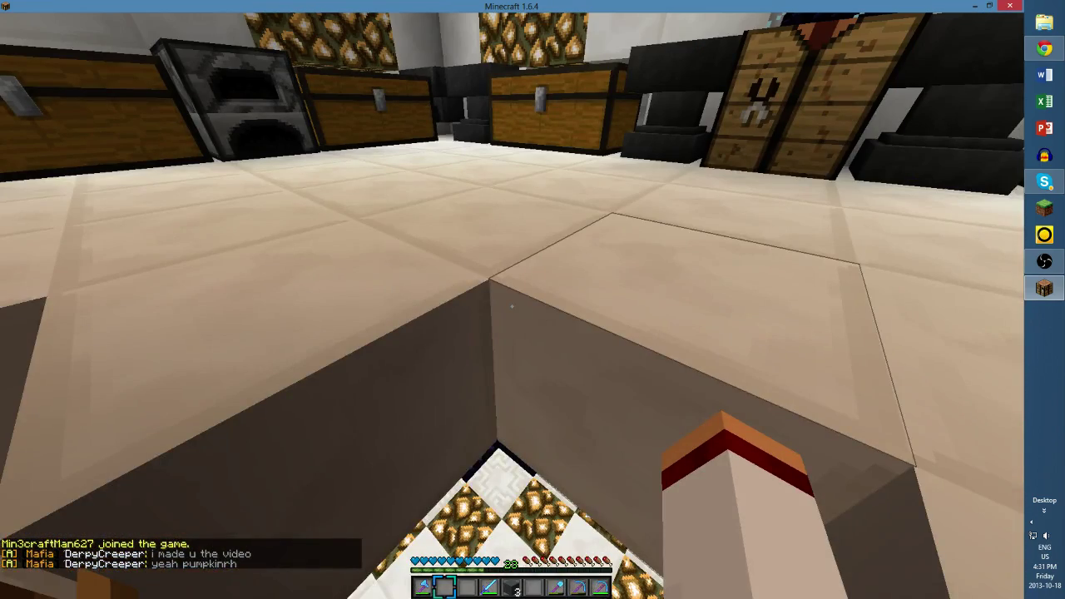
key(w)
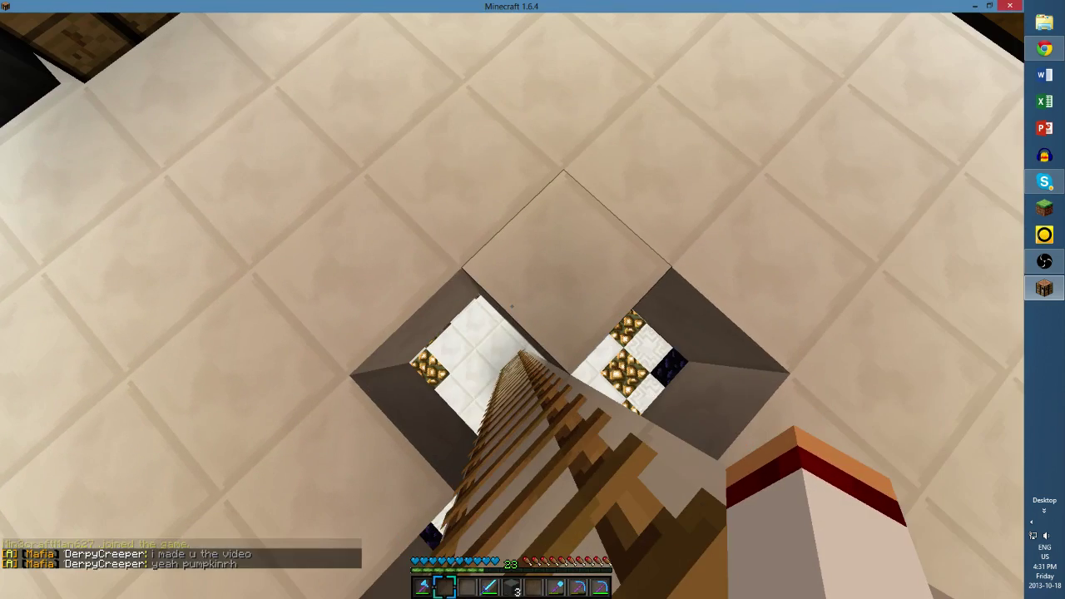
key(w)
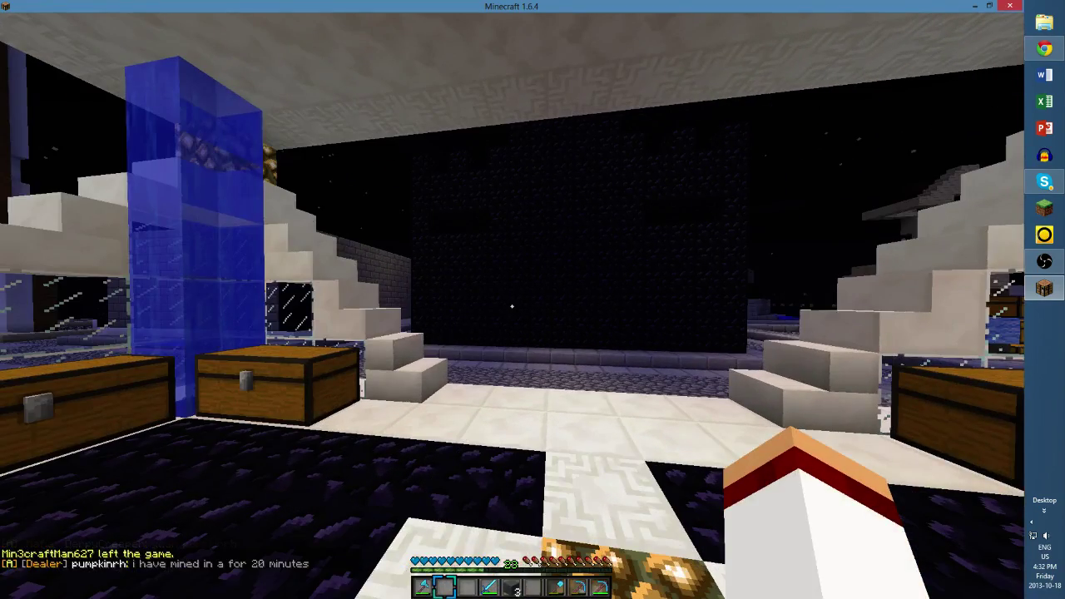
key(w)
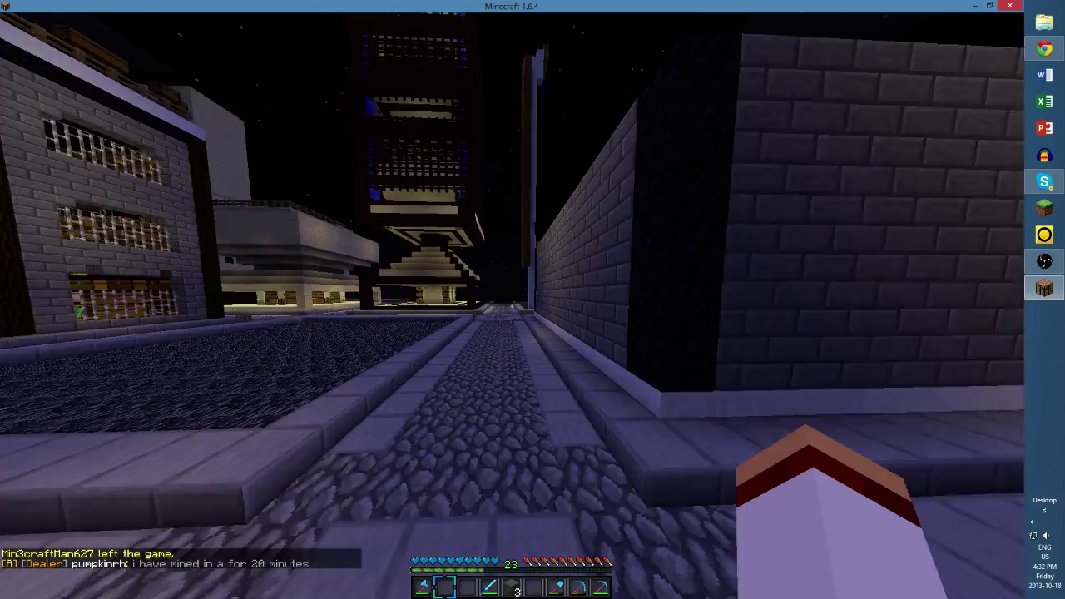
key(w)
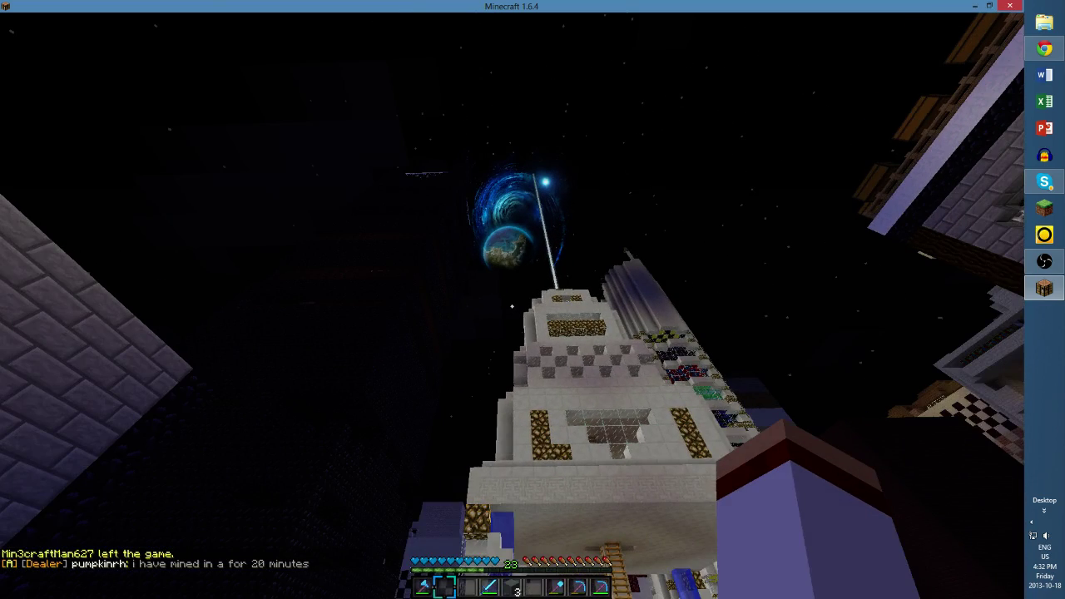
key(w)
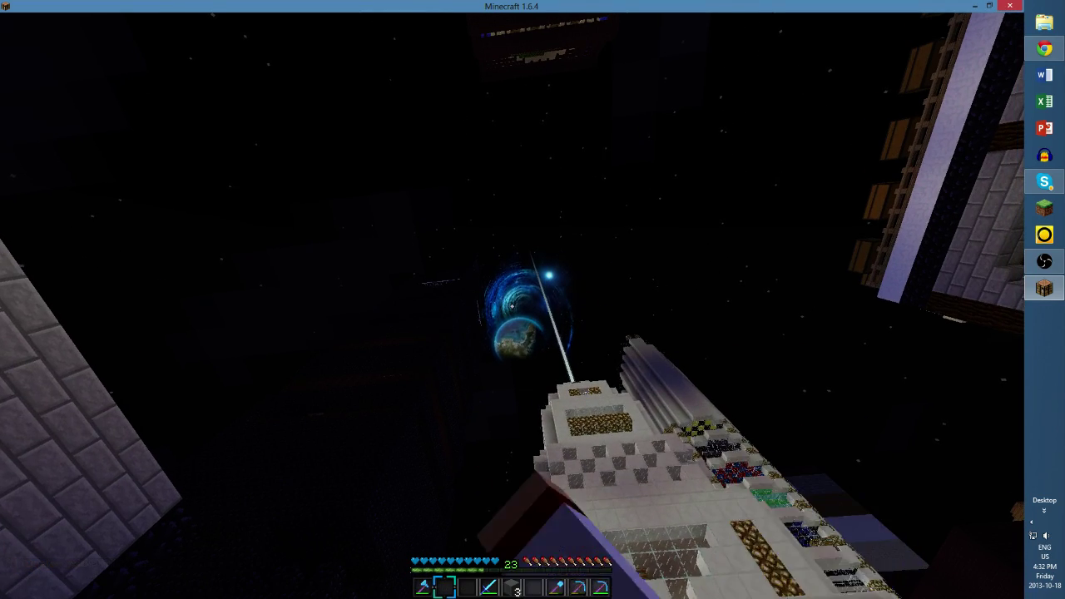
key(Escape)
click(1044, 261)
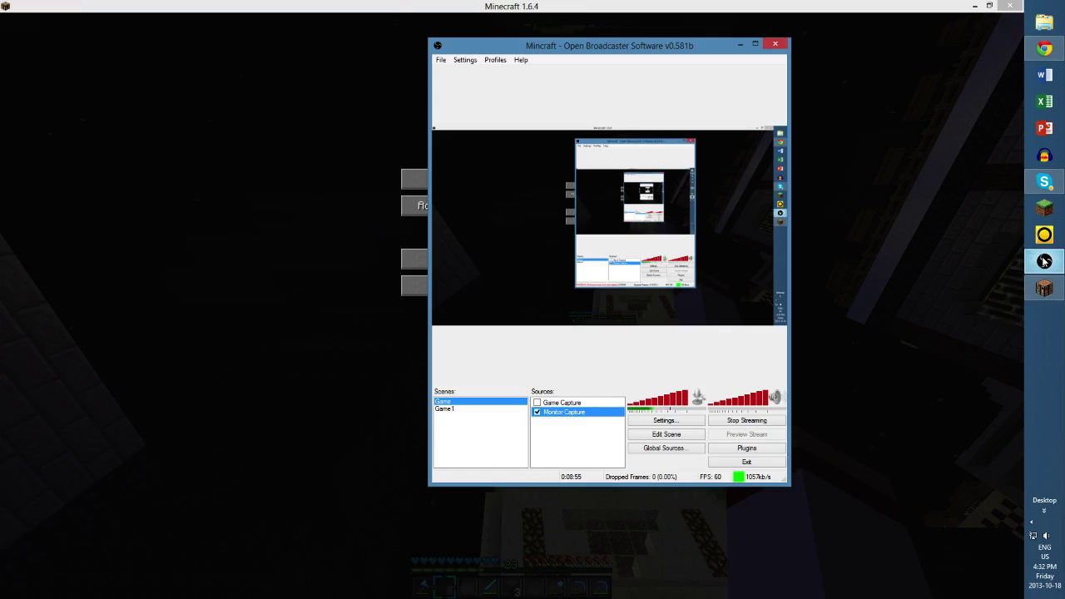